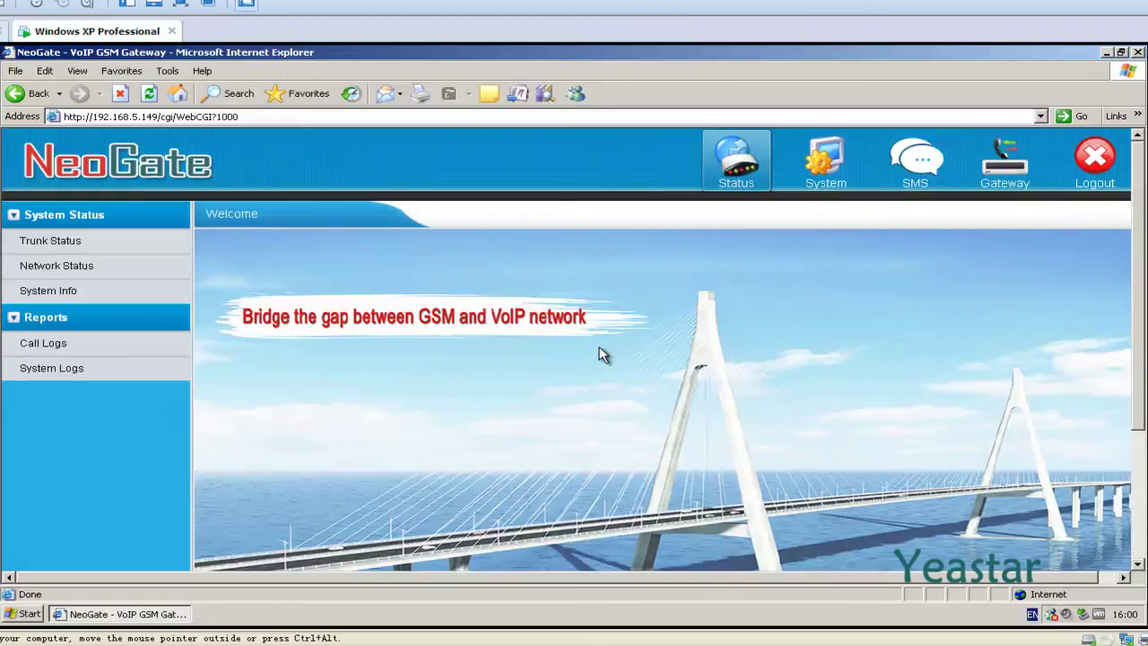
Step: Start a new VoIP trunk in the Gateway section with trunk type Service Provider
left_click(1001, 181)
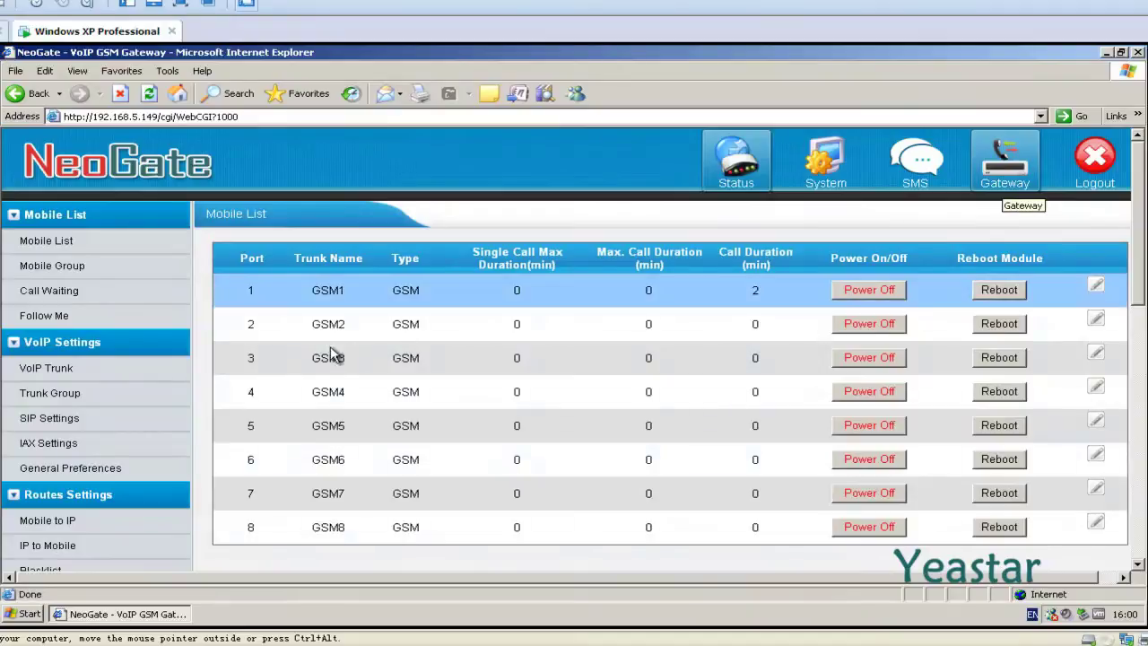
left_click(68, 375)
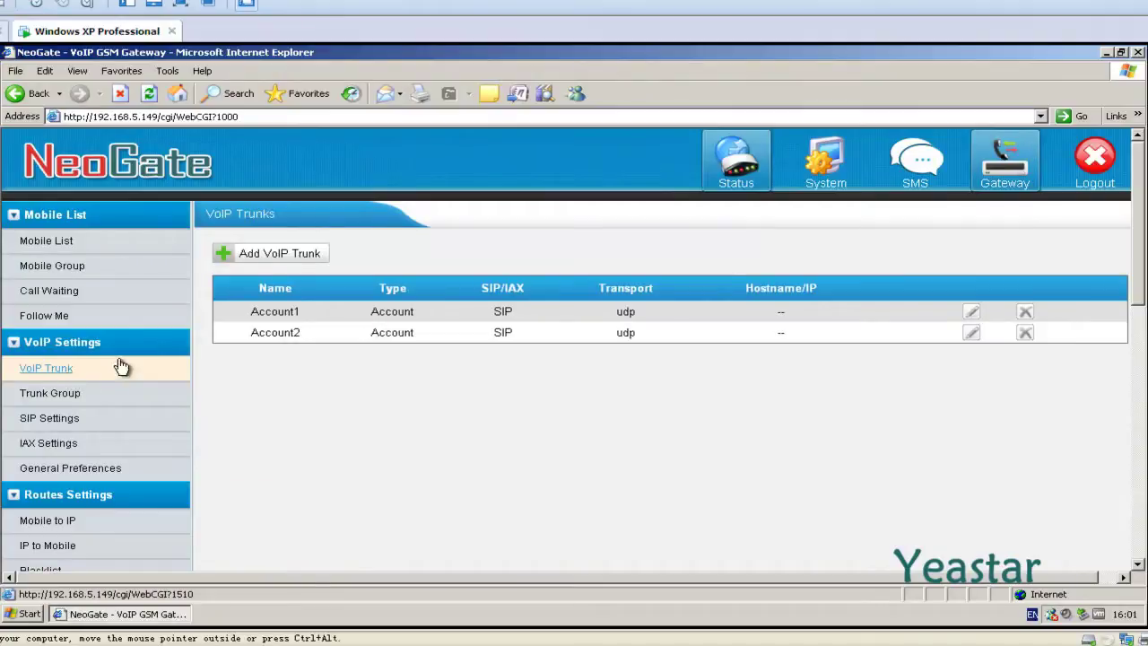
left_click(288, 260)
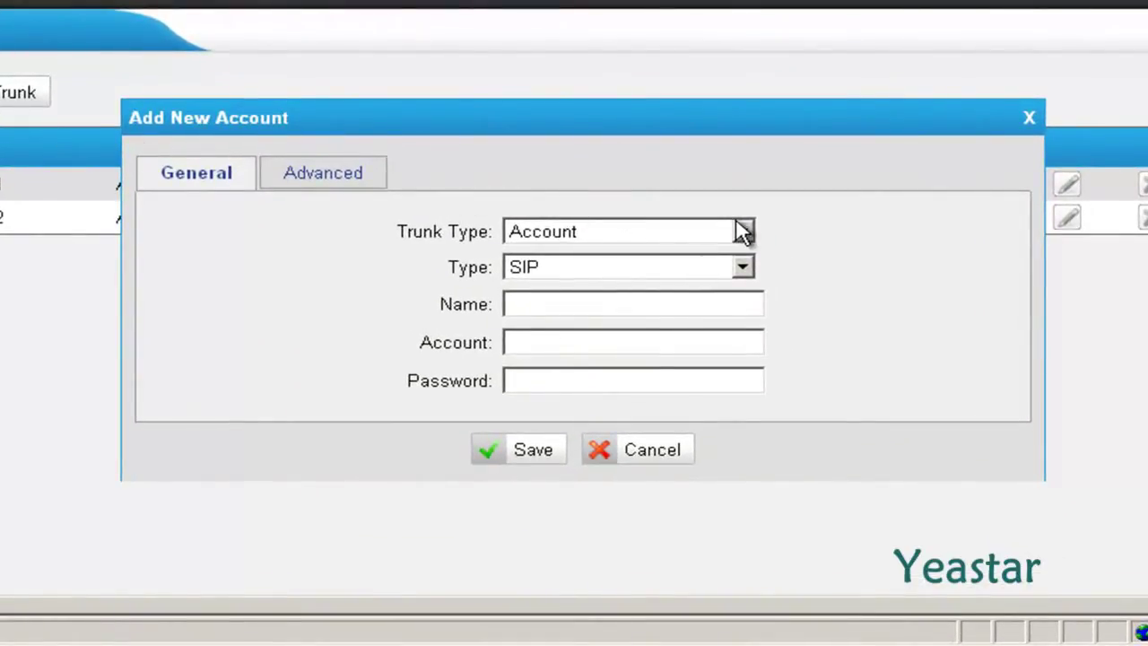
left_click(740, 231)
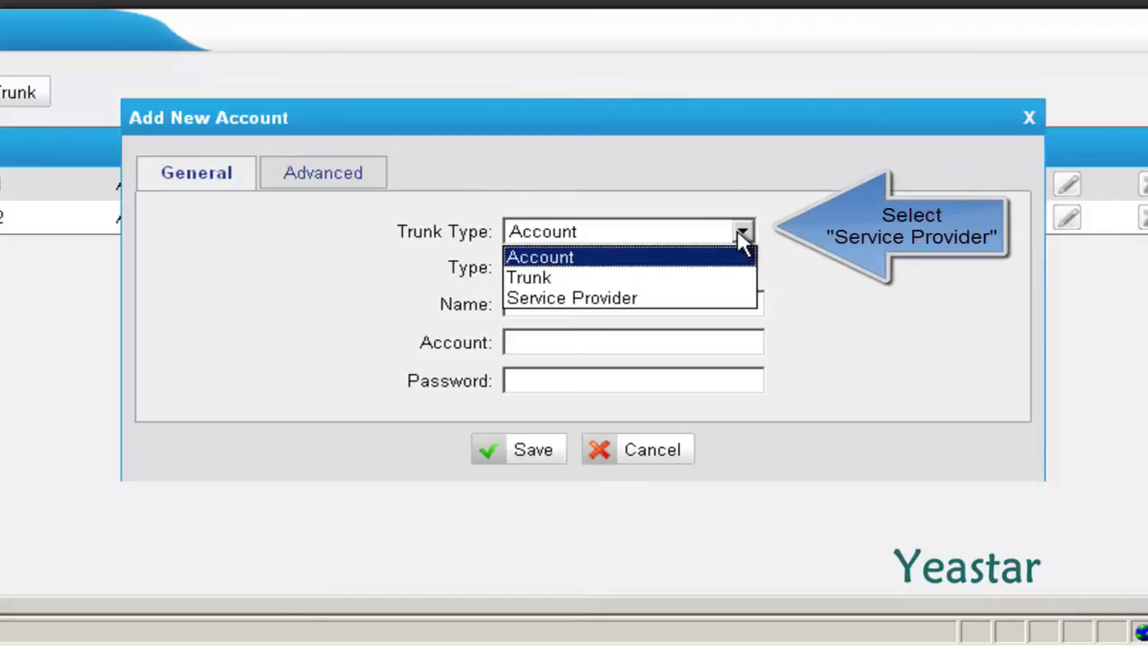
left_click(701, 299)
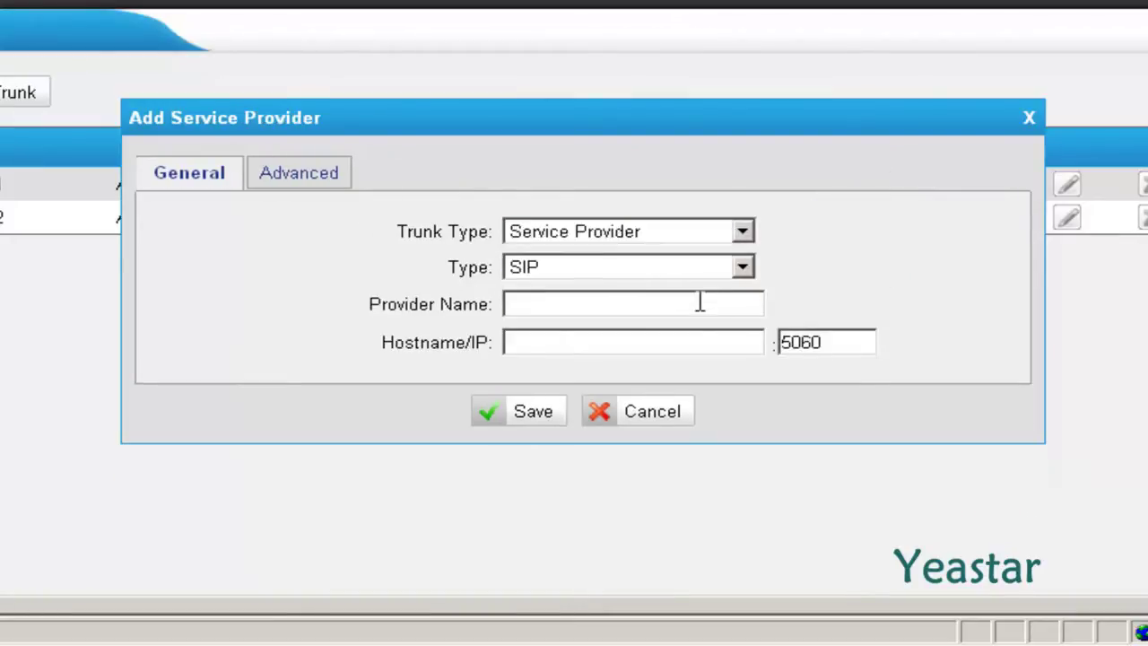
Step: Keep SIP, name the provider Elastix at 192.168.5.178, and leave port 5060
left_click(744, 268)
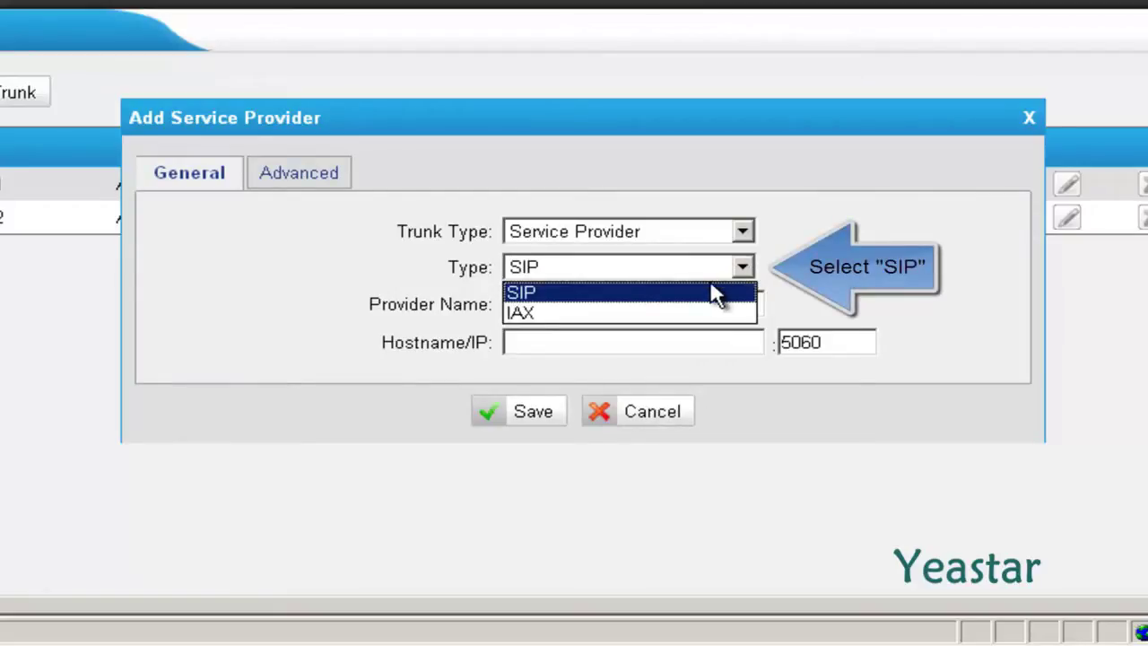
left_click(722, 293)
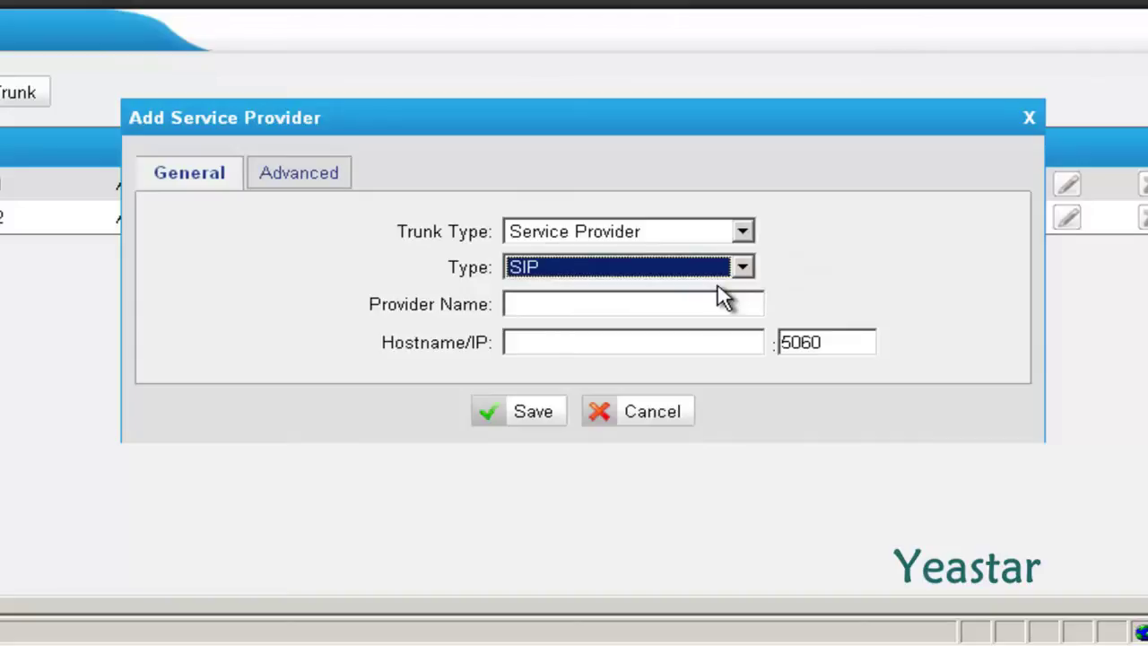
left_click(642, 298)
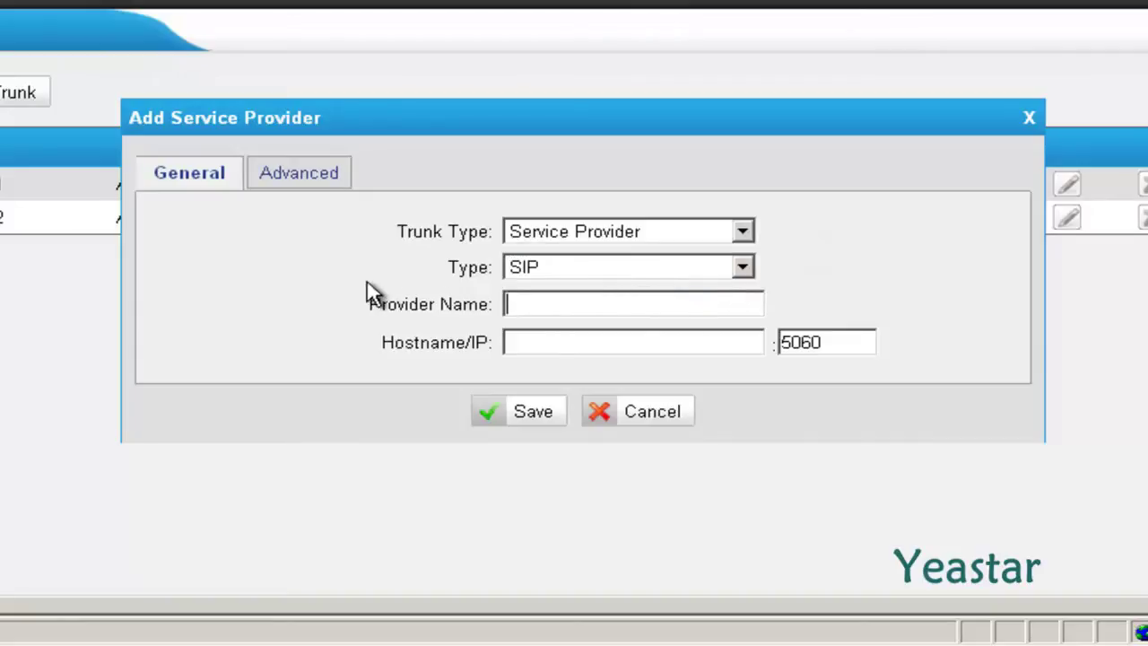
type("Elastix")
type("1")
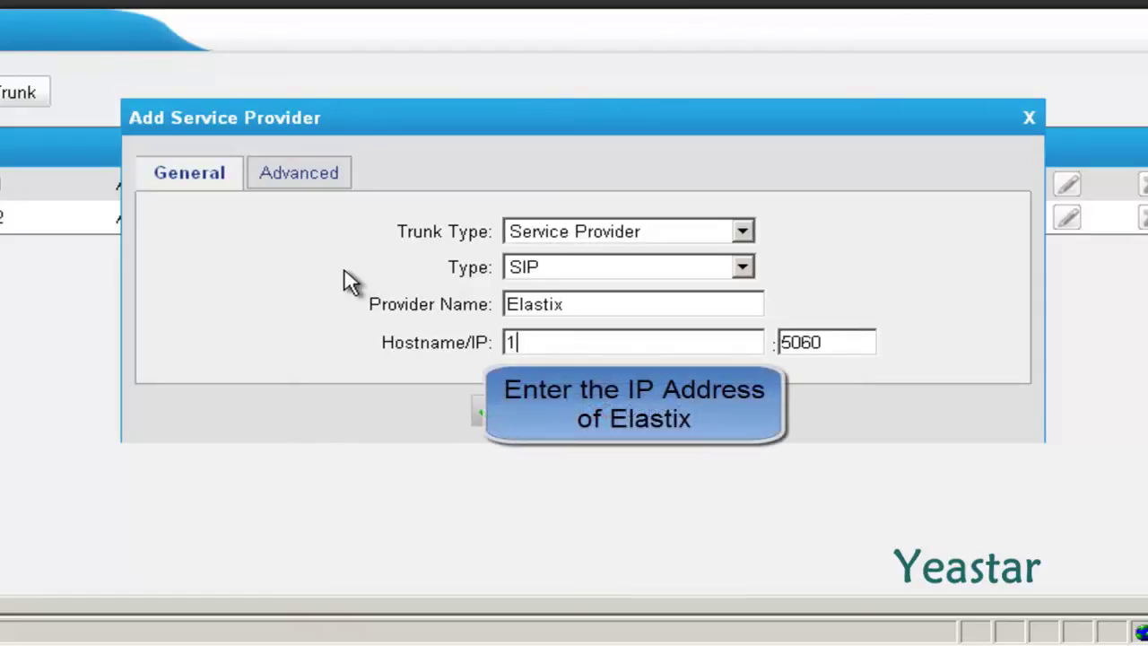
type("92.168.5.178")
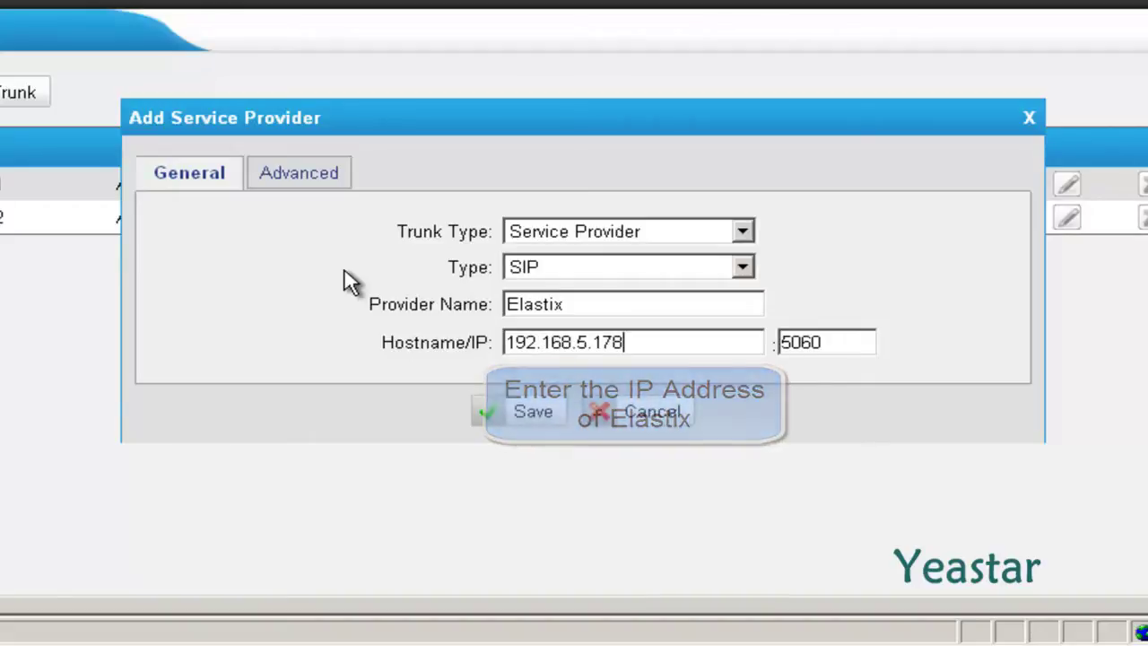
key("Tab")
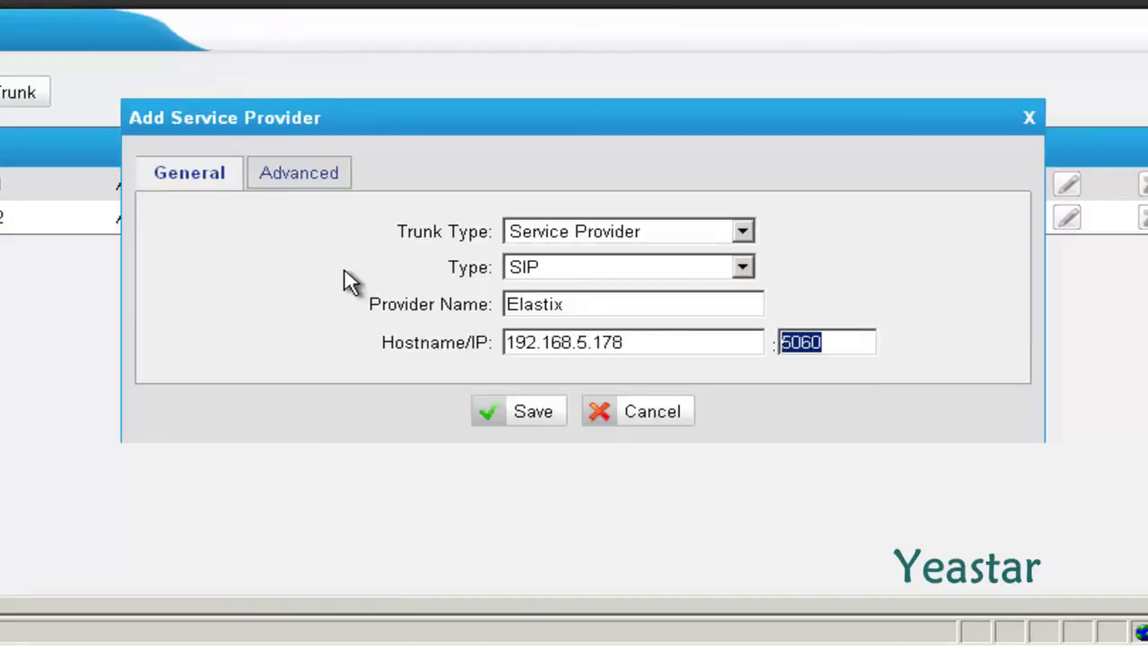
Step: Save and apply the Elastix trunk, then view Trunk Status to check its registration
left_click(498, 415)
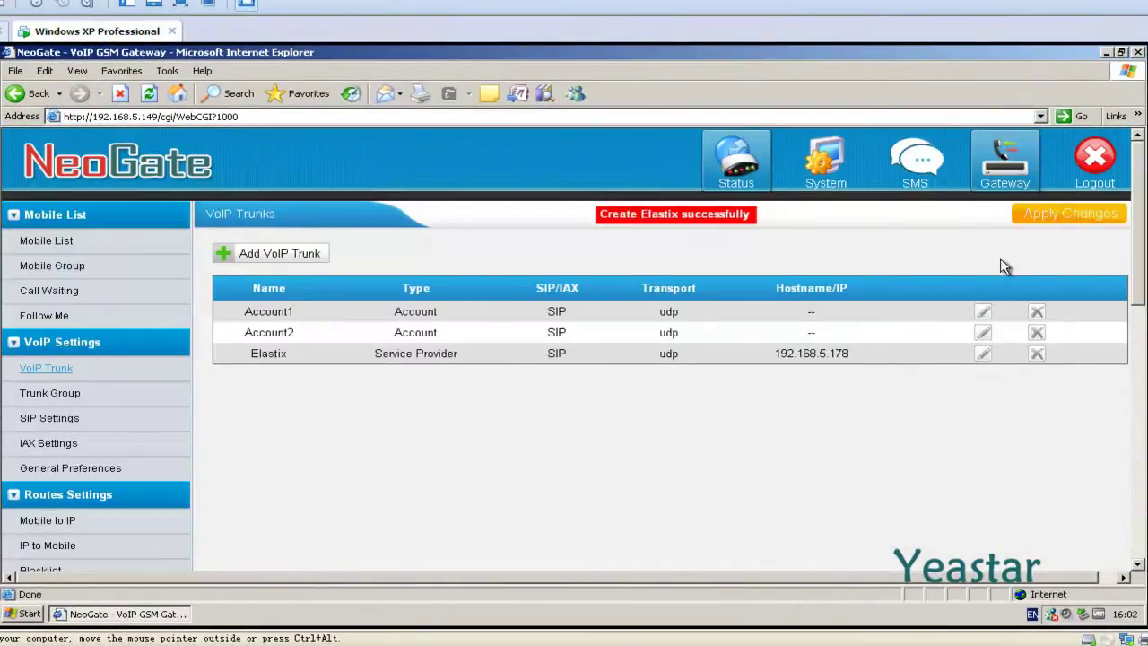
left_click(1055, 222)
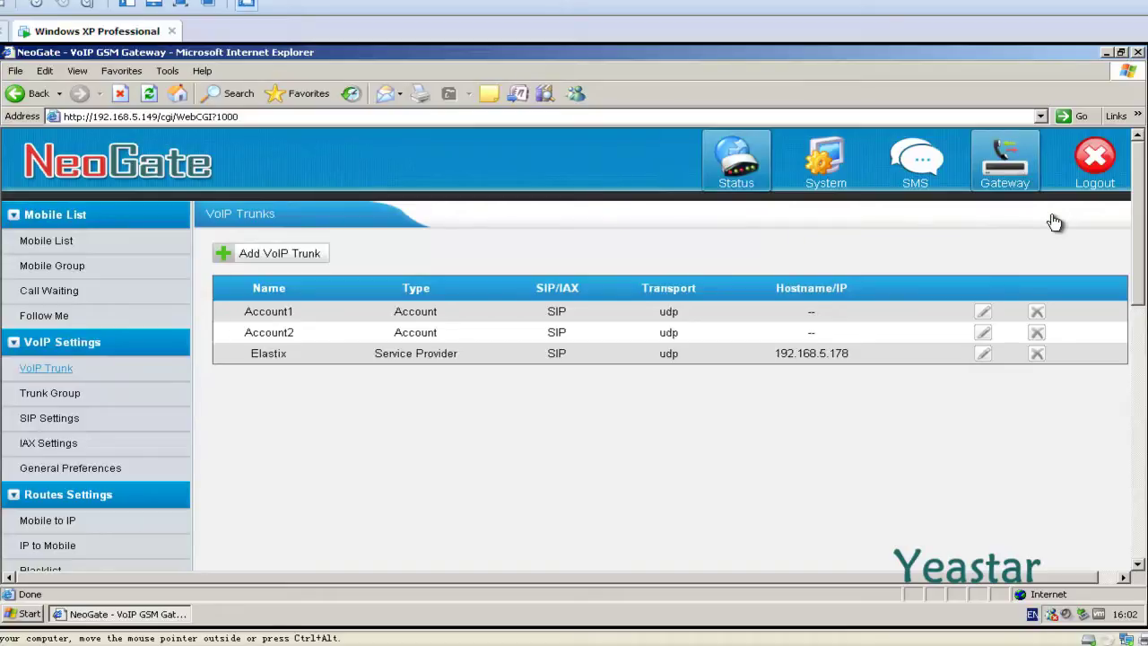
left_click(737, 175)
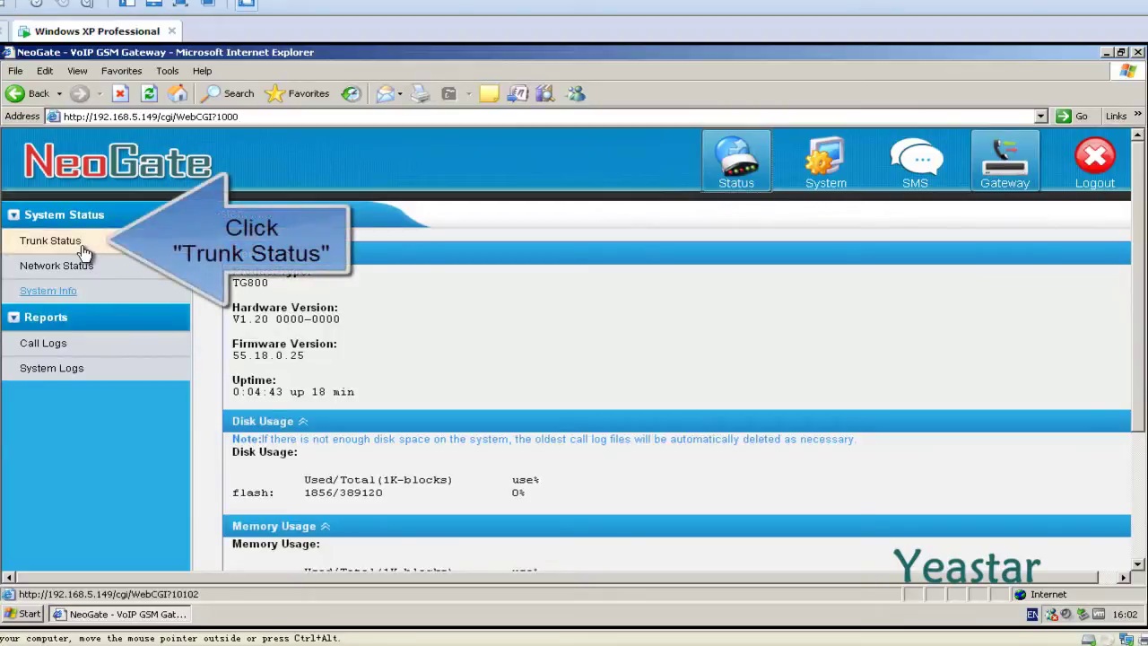
left_click(83, 249)
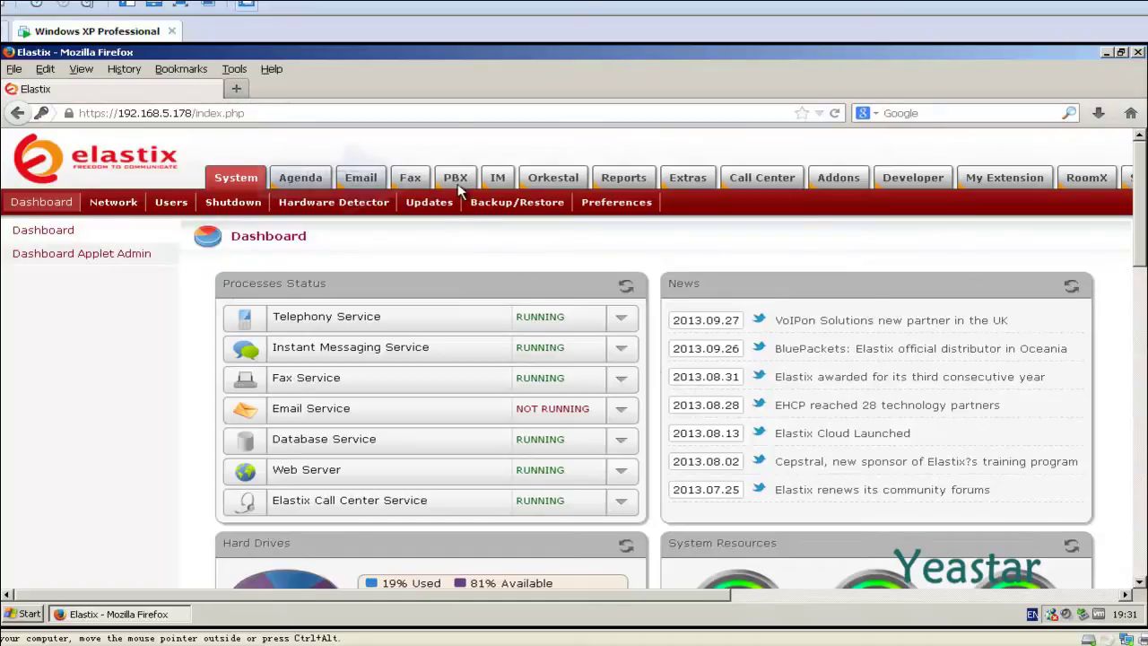
Step: Create a new SIP trunk under PBX Configuration > Trunks with trunk name NeoGate_TG
left_click(455, 178)
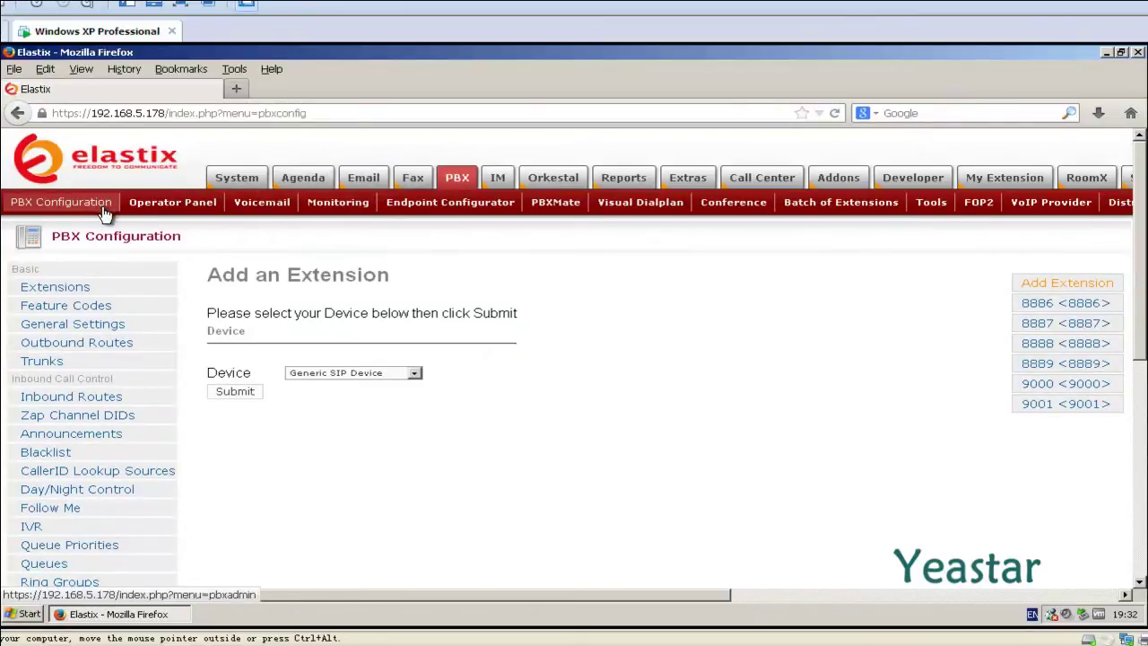
left_click(71, 368)
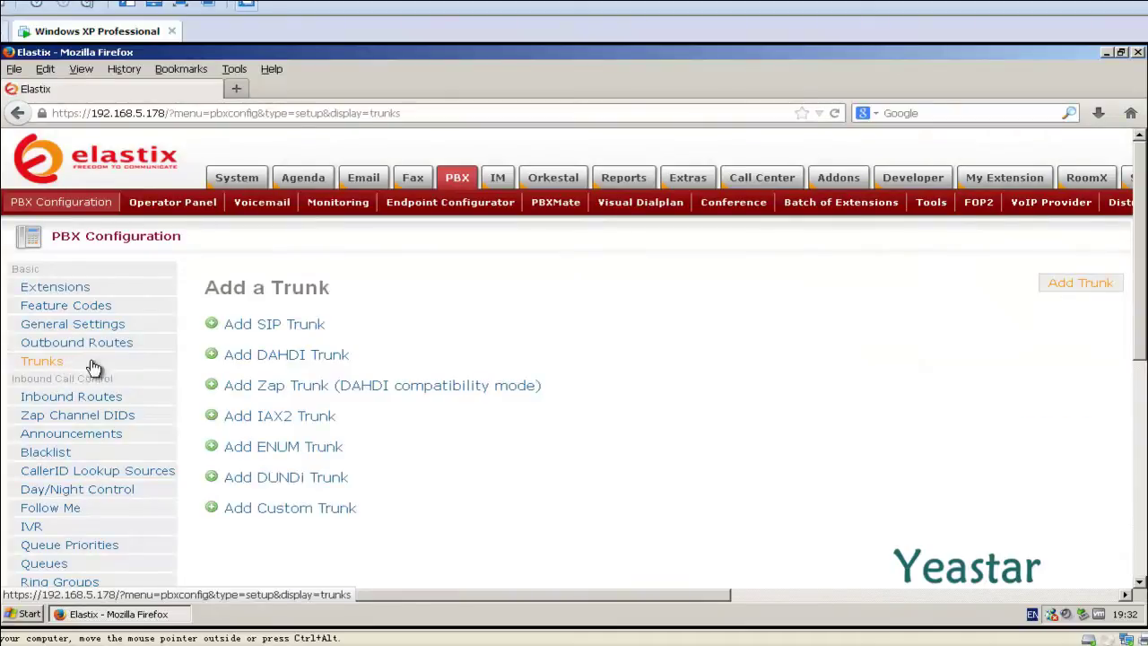
left_click(239, 330)
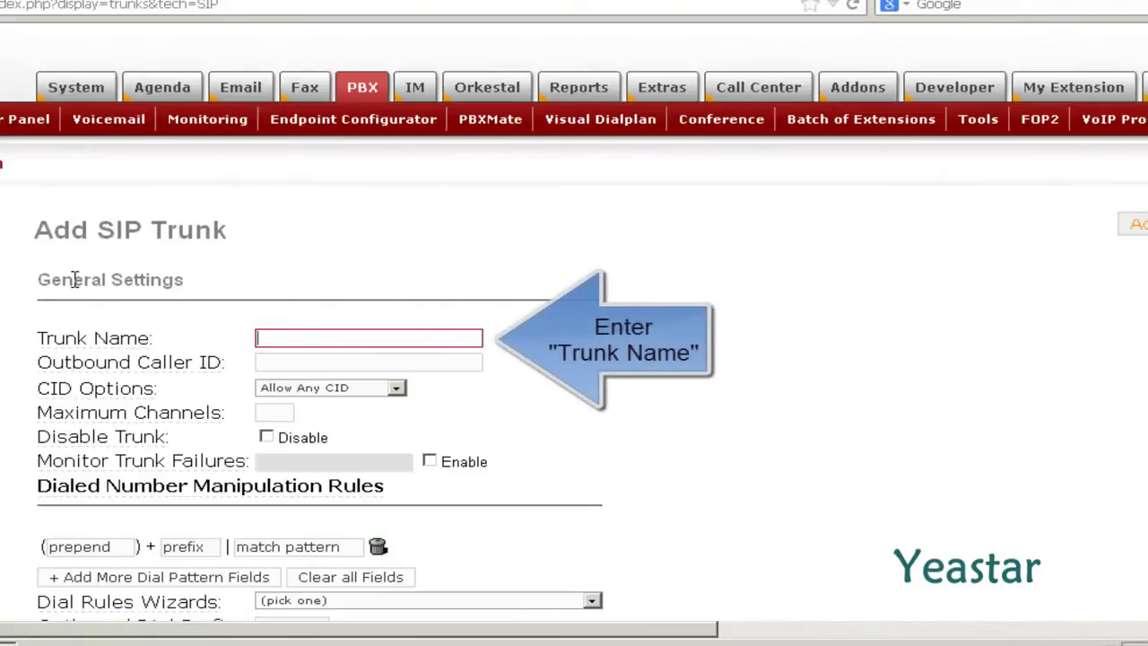
type("NeoGat")
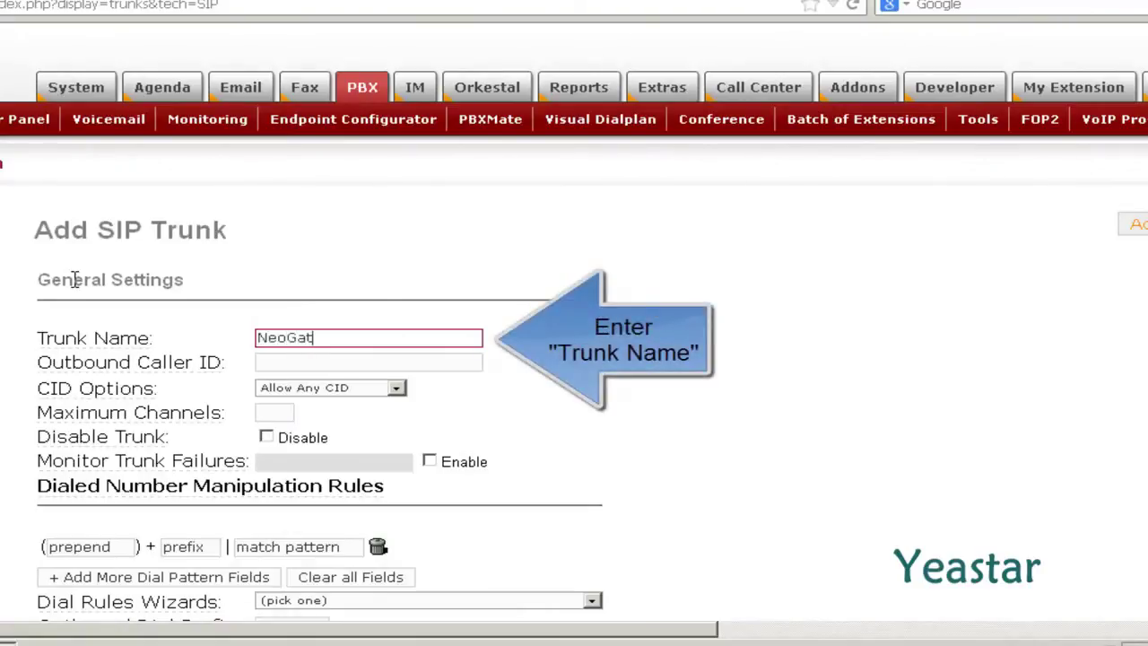
type("e_TG")
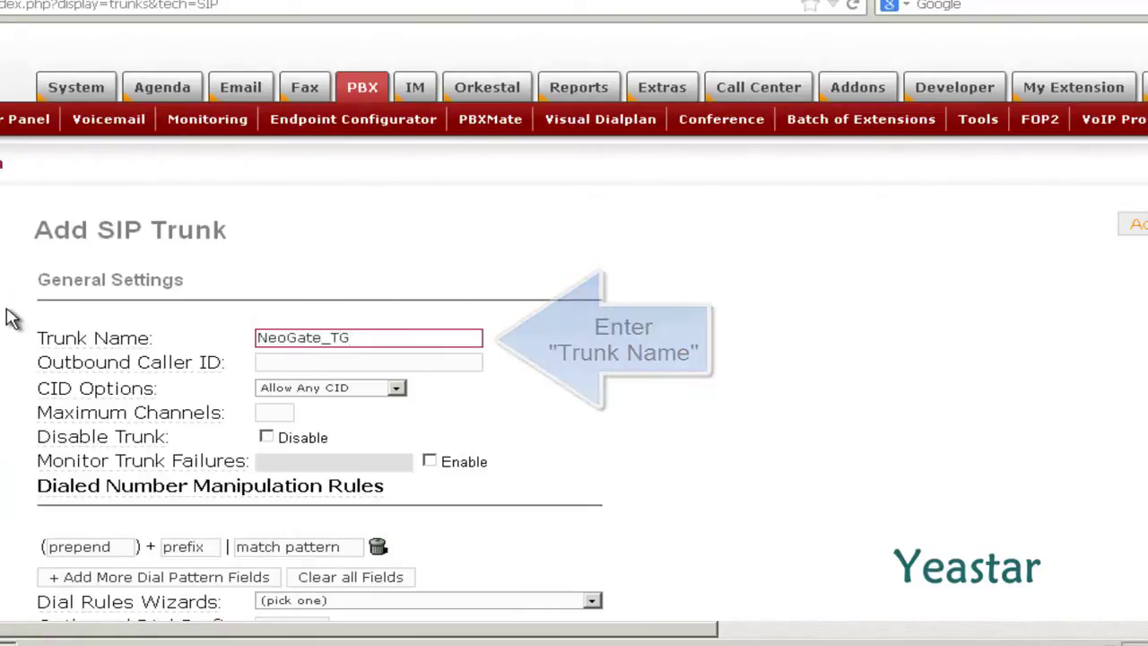
scroll(11, 318, "down", 2)
scroll(10, 319, "down", 3)
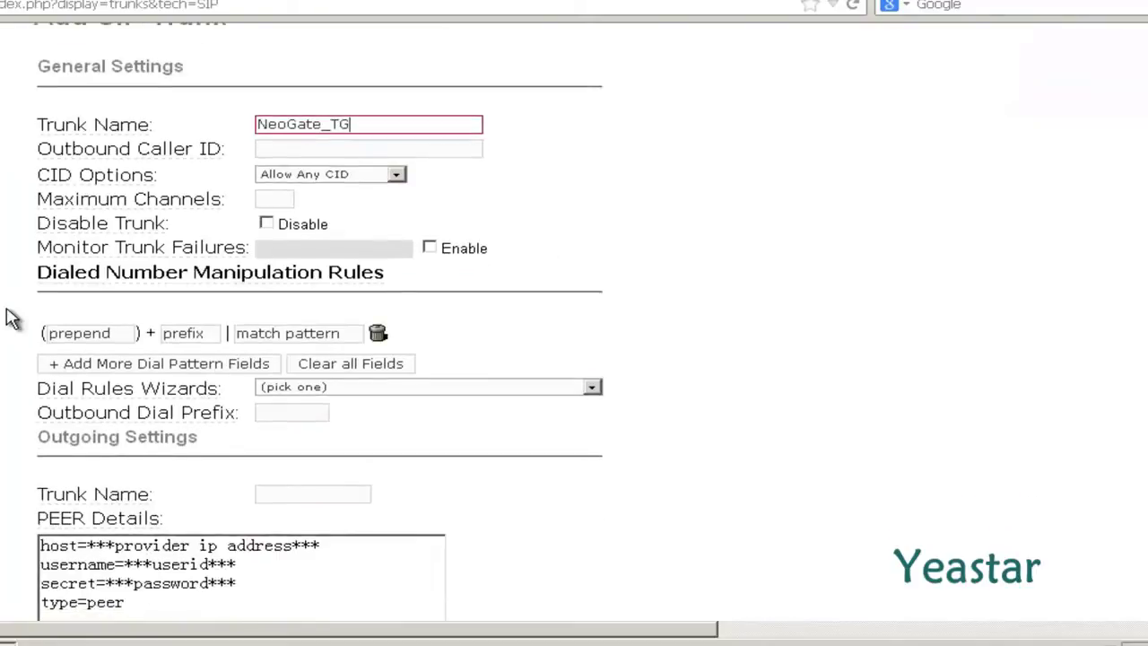
scroll(11, 318, "down", 4)
scroll(11, 318, "down", 4)
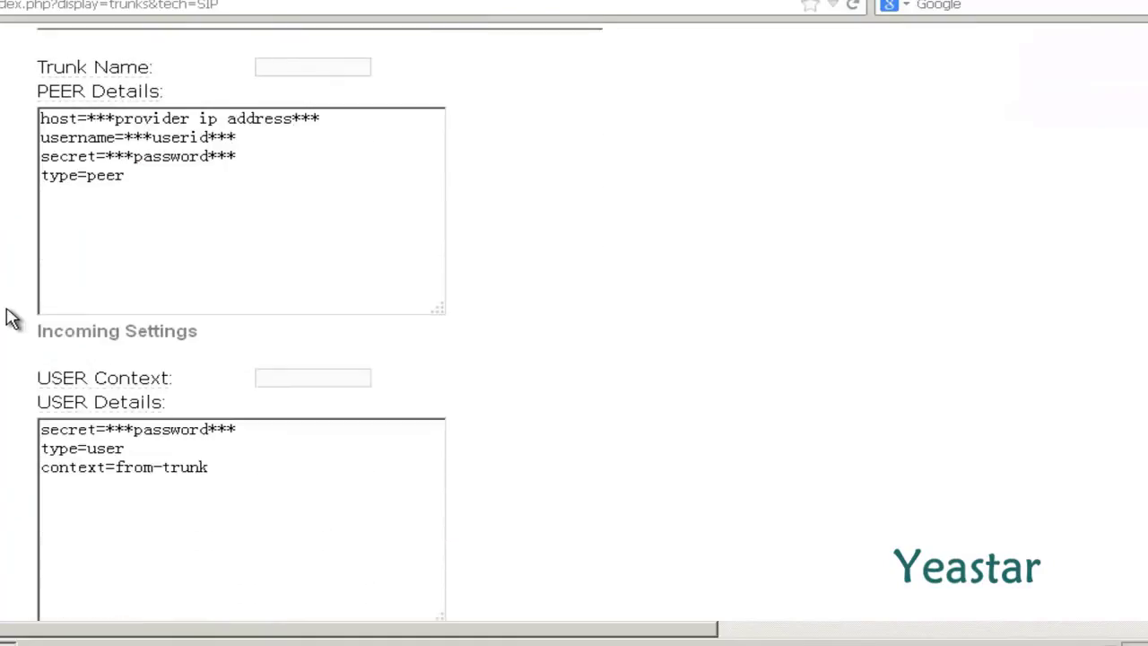
Step: Set outgoing name NeoGate_TG, paste peer details for host 192.168.5.149 with ulaw/alaw/gsm, and submit
left_click(292, 68)
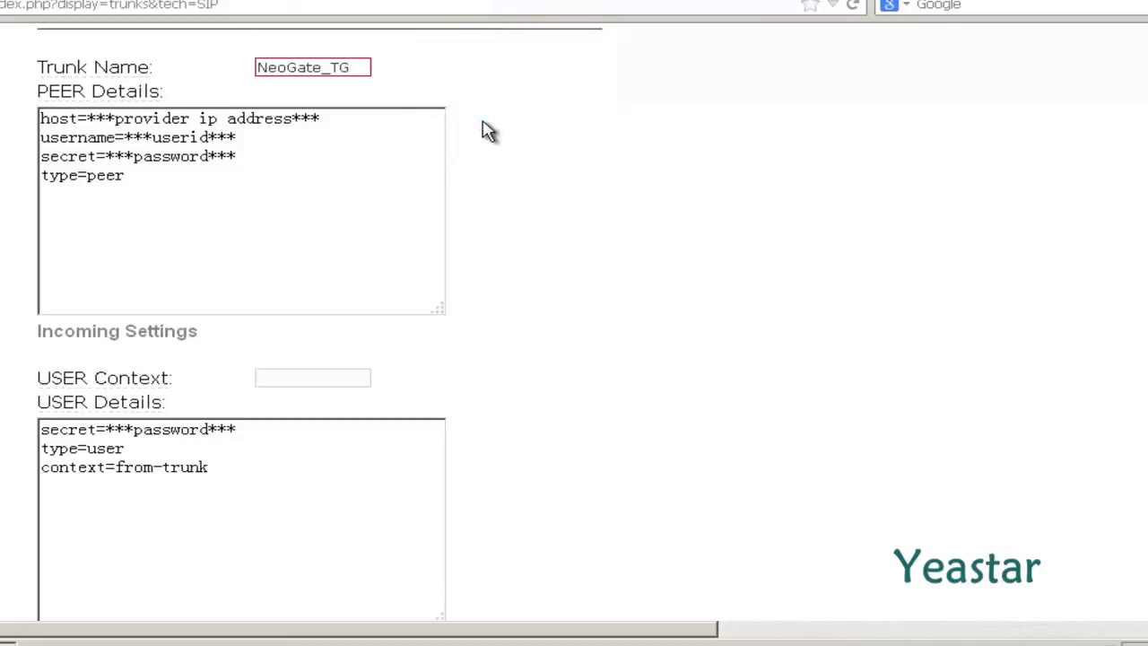
left_click_drag(131, 177, 24, 123)
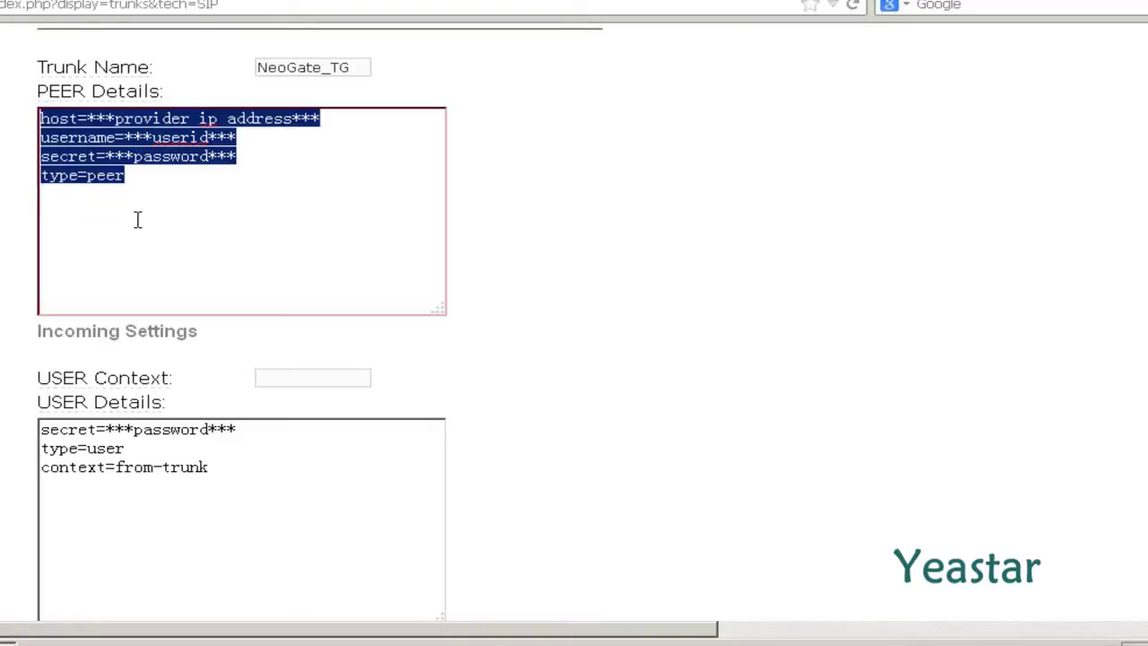
type("host=192.168.5.149 type=peer qualify=yes disallow=all allow=ulaw,alaw,gsm")
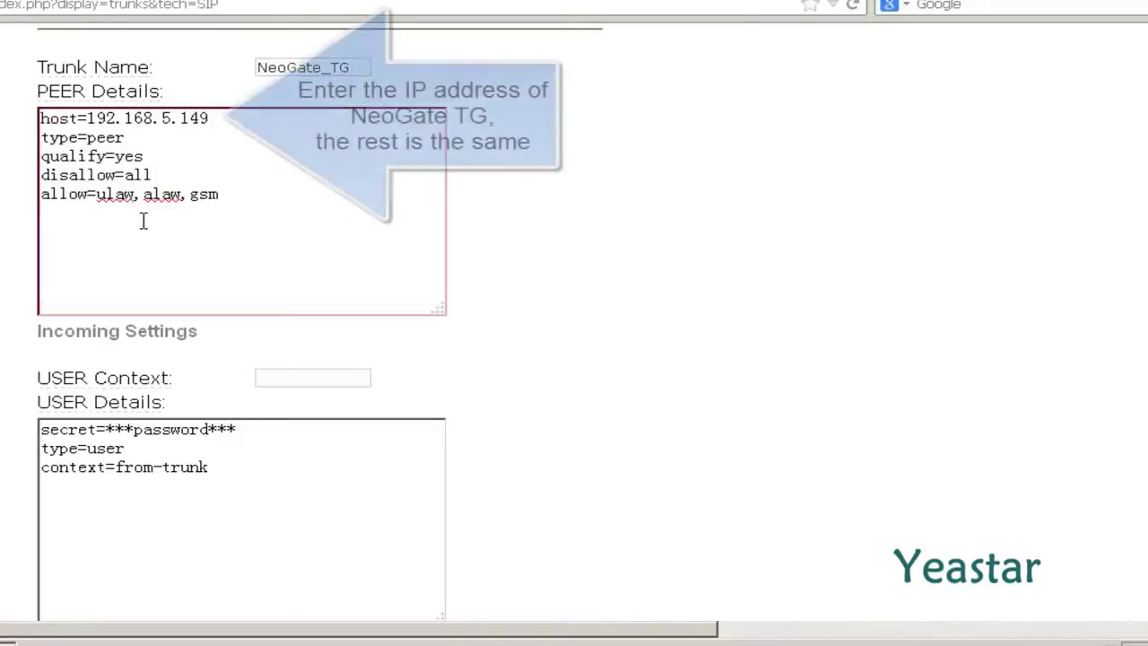
left_click(502, 231)
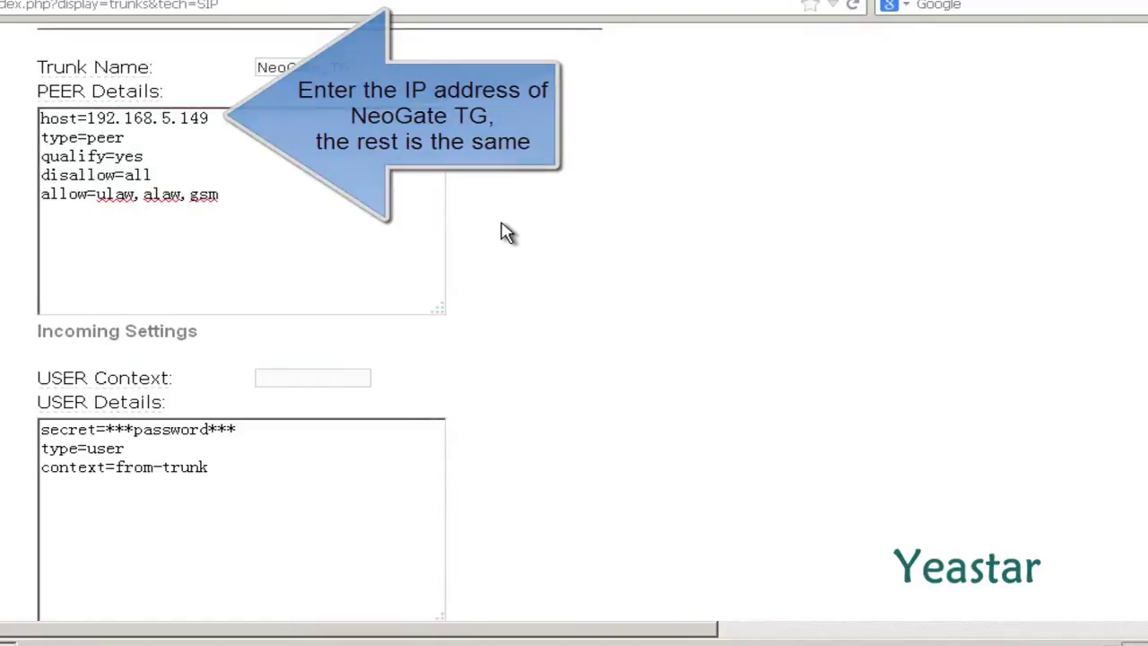
scroll(507, 231, "down", 3)
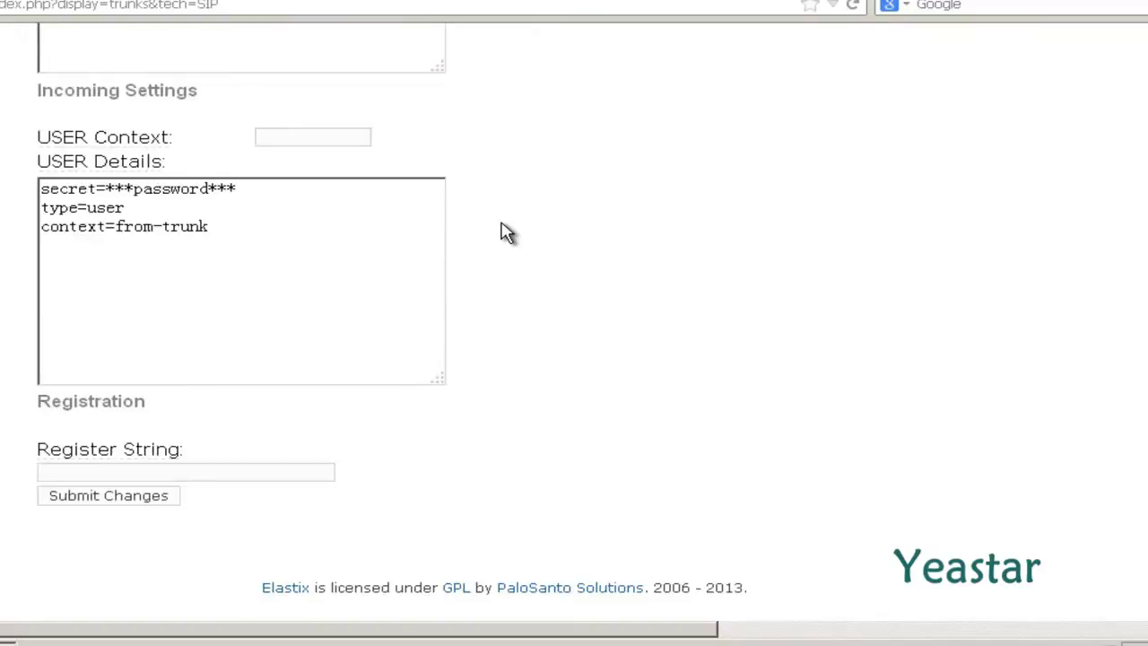
left_click(159, 505)
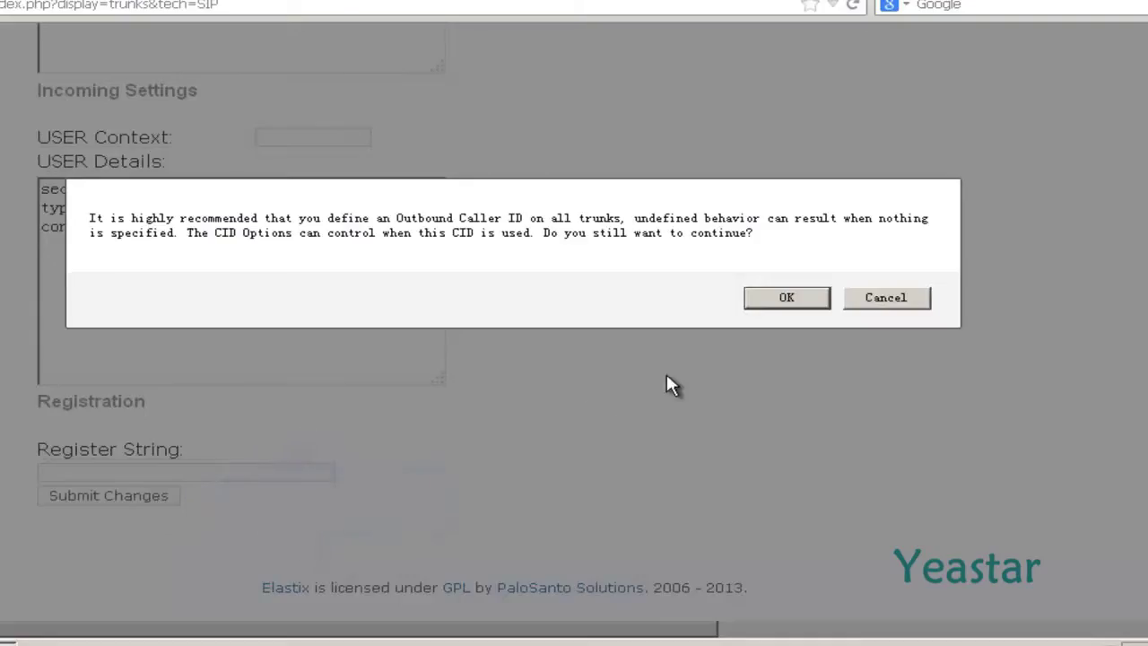
left_click(773, 305)
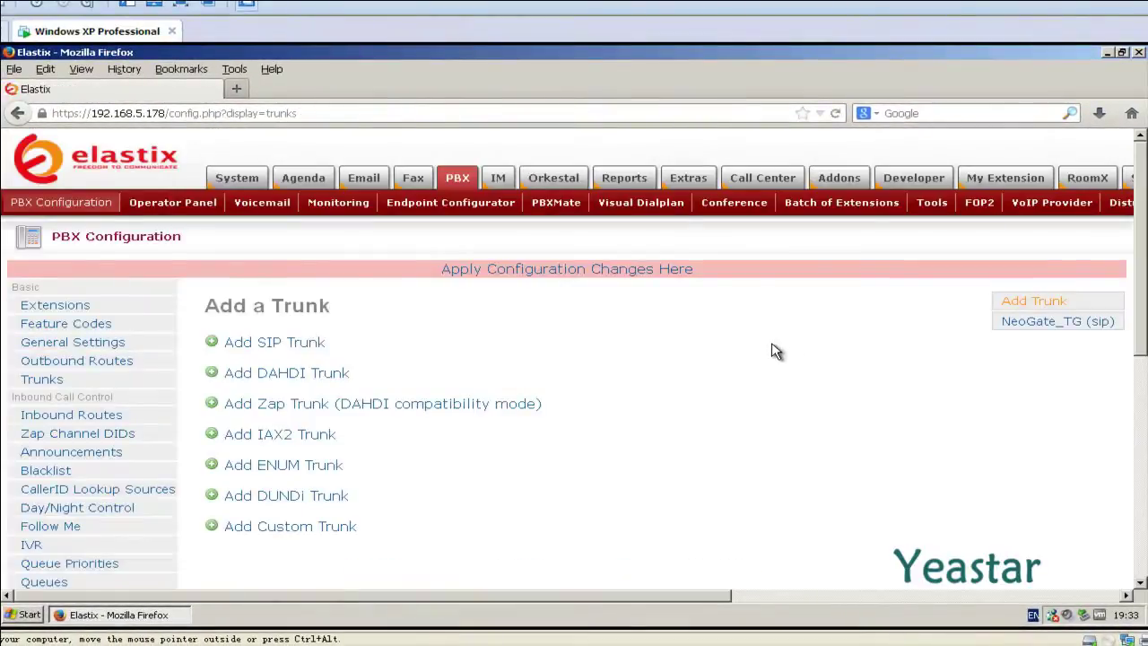
Step: Apply pending changes, then log into unembedded FreePBX with the administrator username and password
left_click(671, 274)
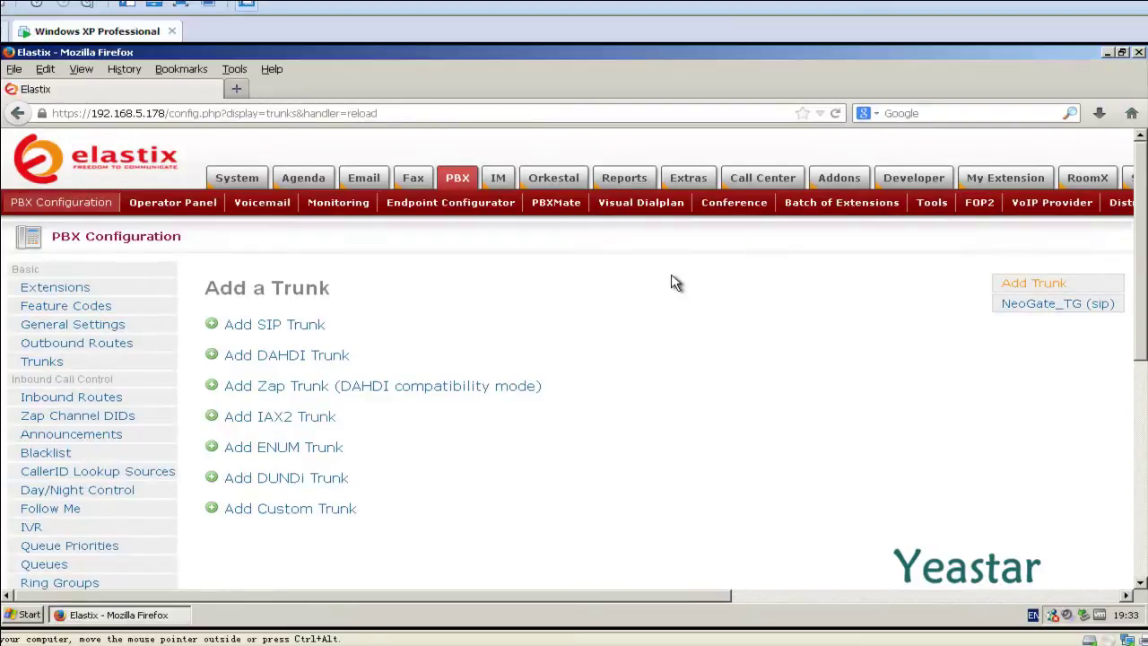
scroll(675, 282, "down", 8)
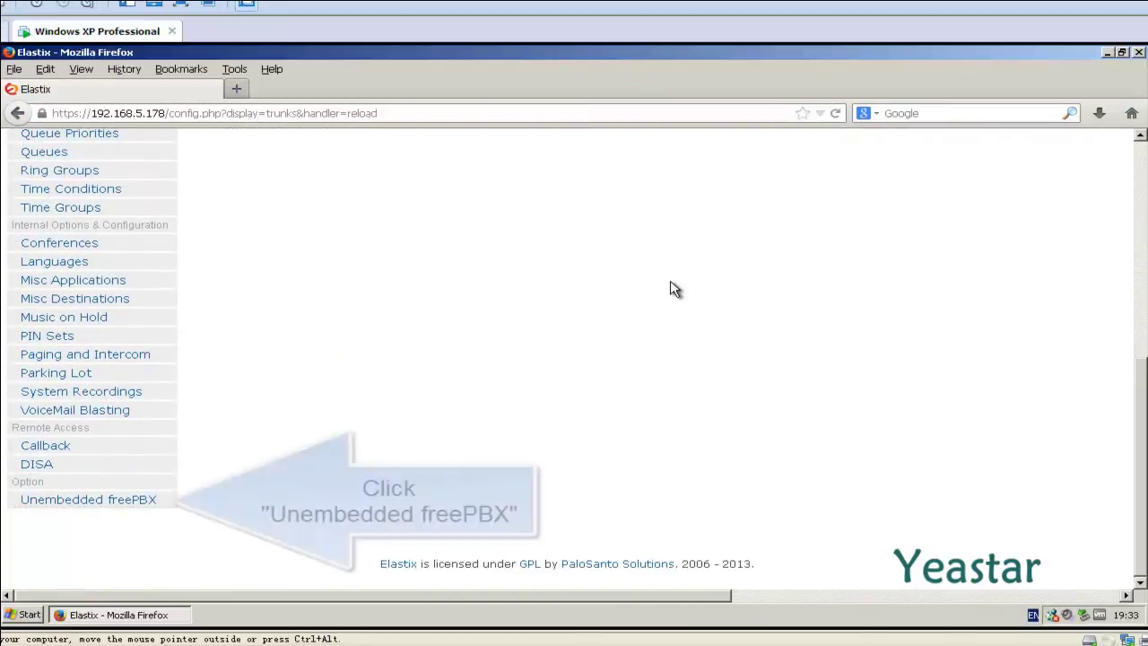
left_click(175, 505)
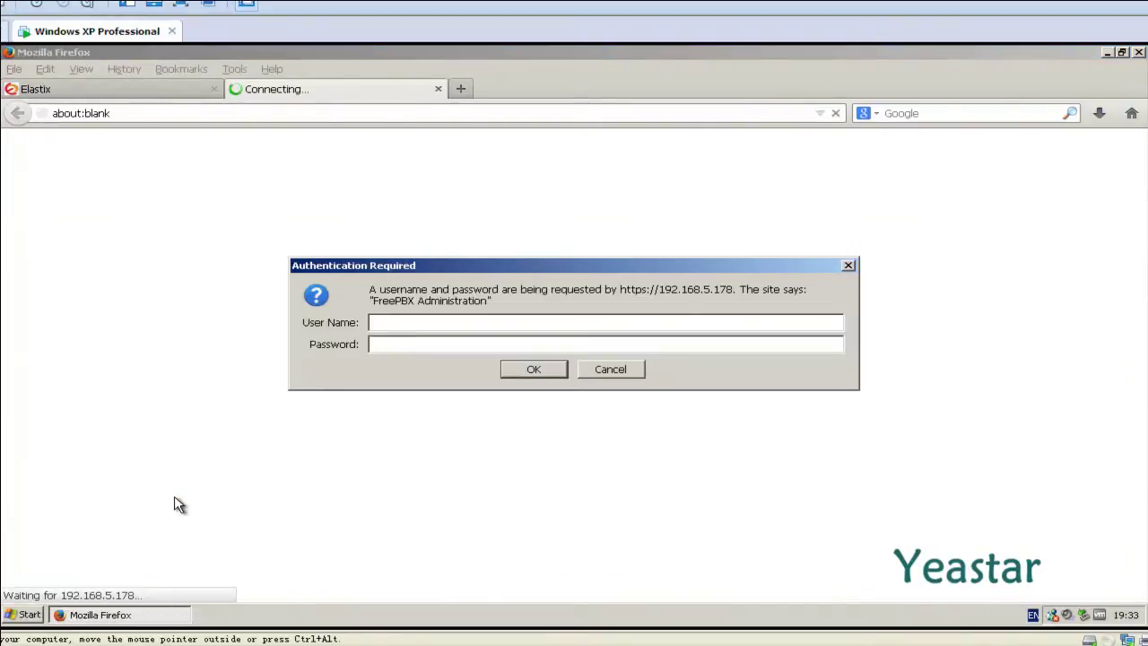
type("admin")
key("Tab")
type("******")
key("Return")
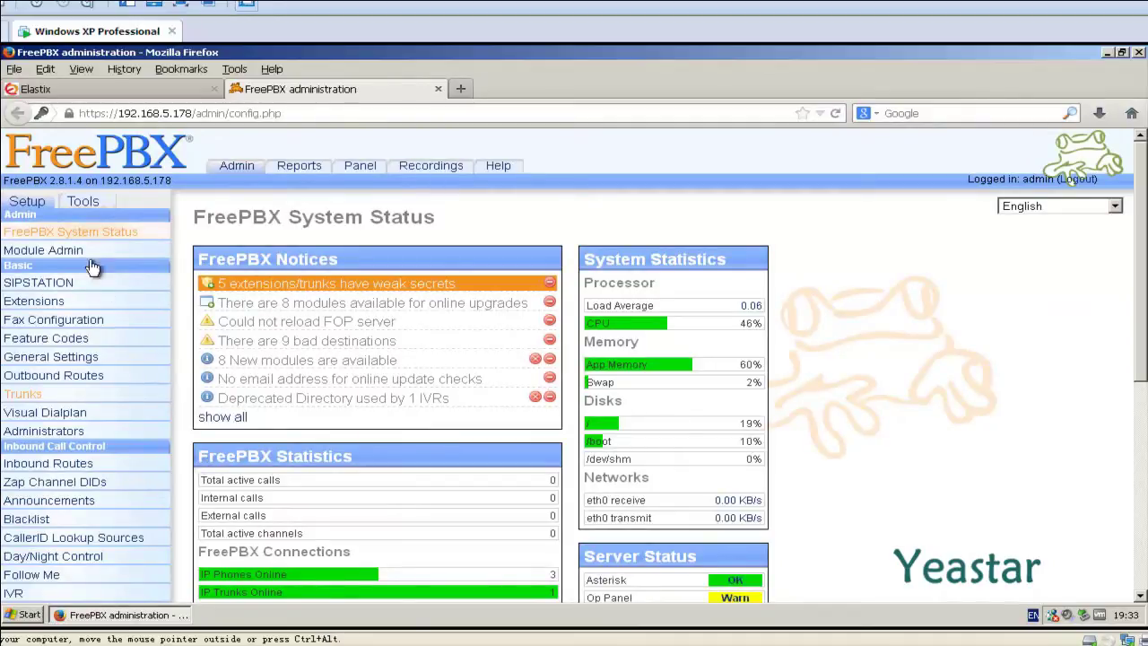
Step: Run 'sip show peers' in the Asterisk CLI to confirm NeoGate_TG at 192.168.5.149 is OK
left_click(84, 203)
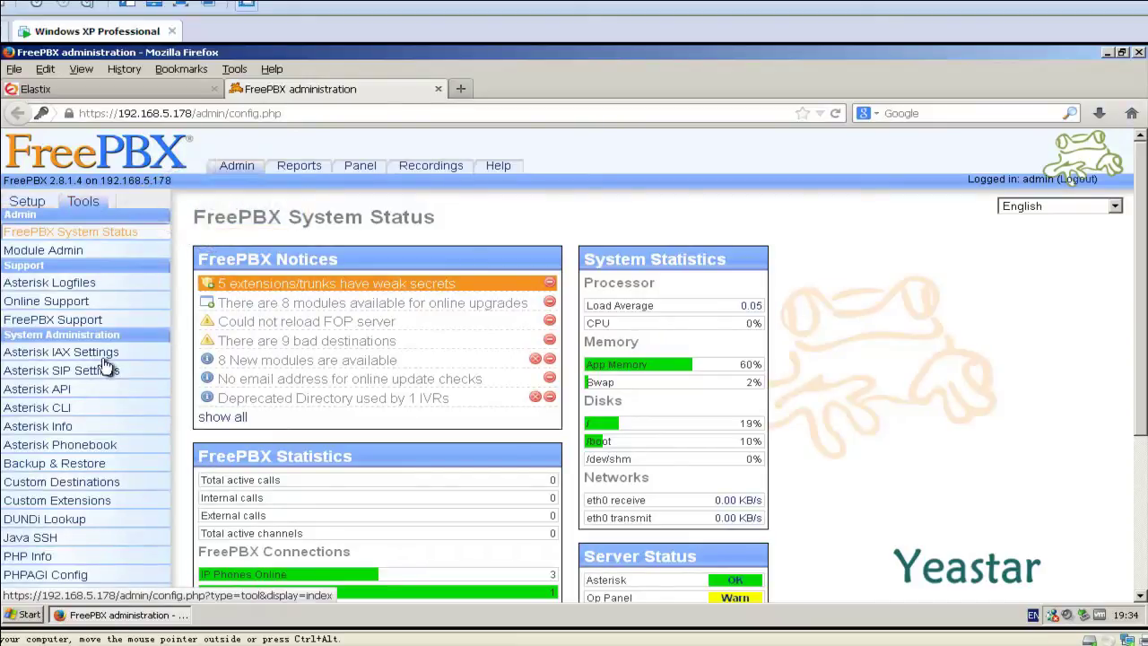
left_click(108, 416)
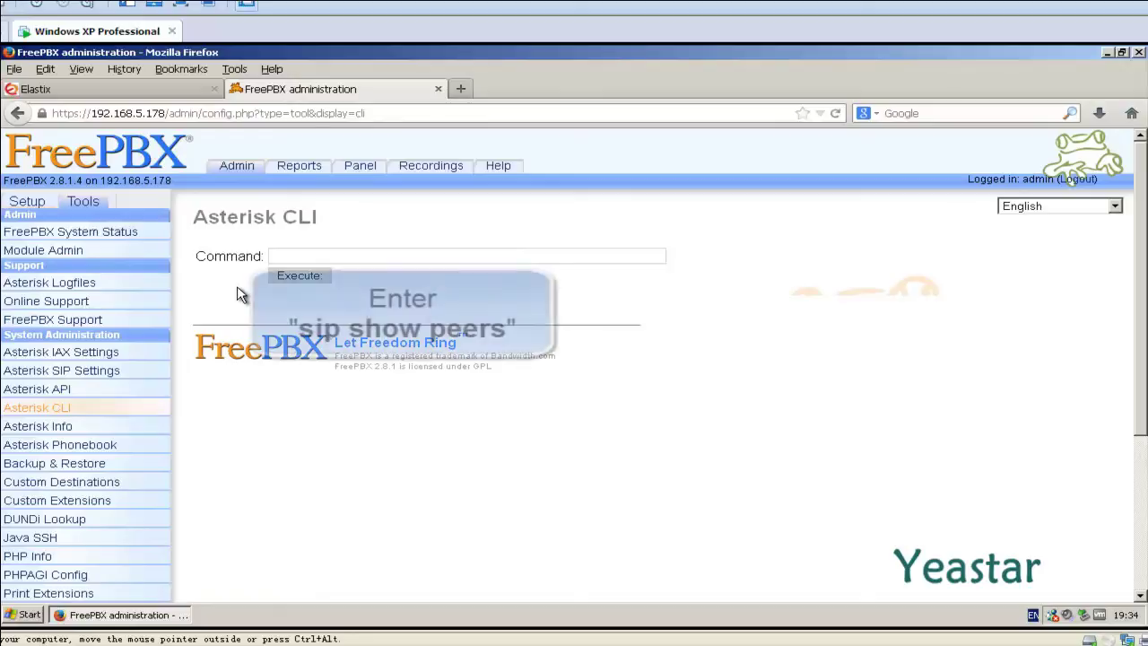
type("sip show")
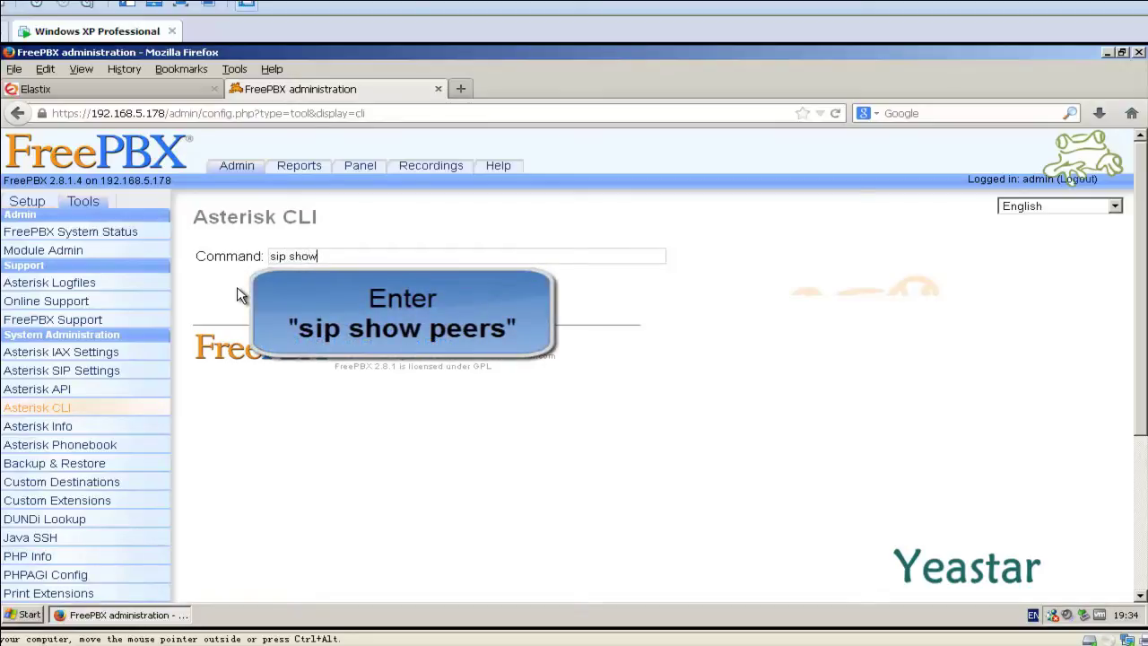
type(" peers")
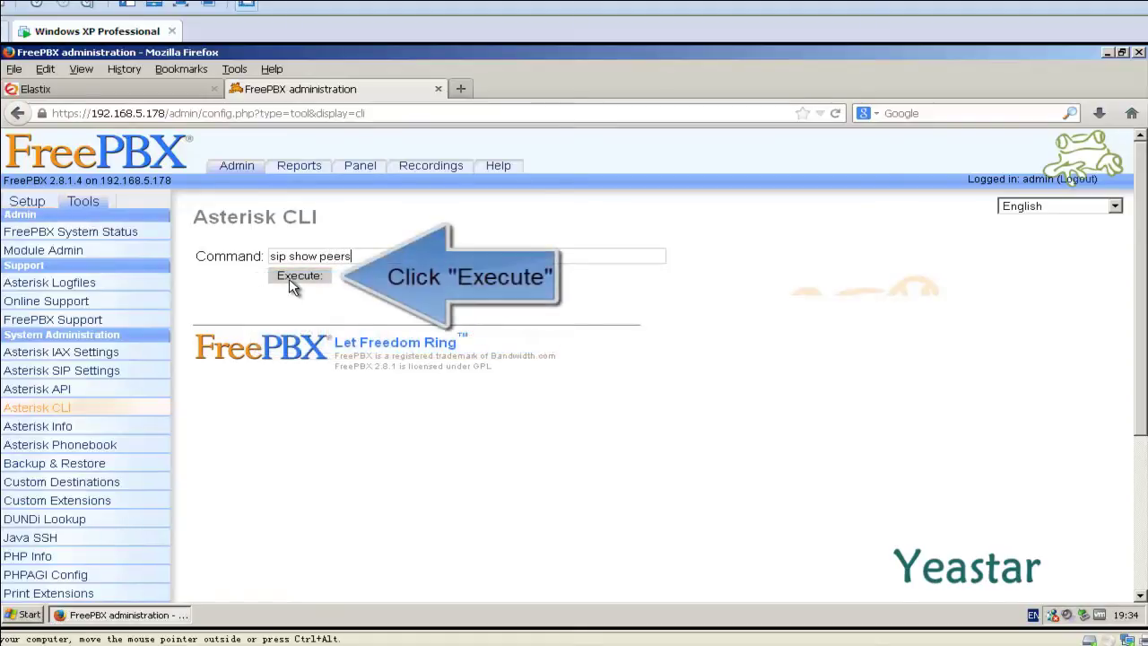
left_click(288, 278)
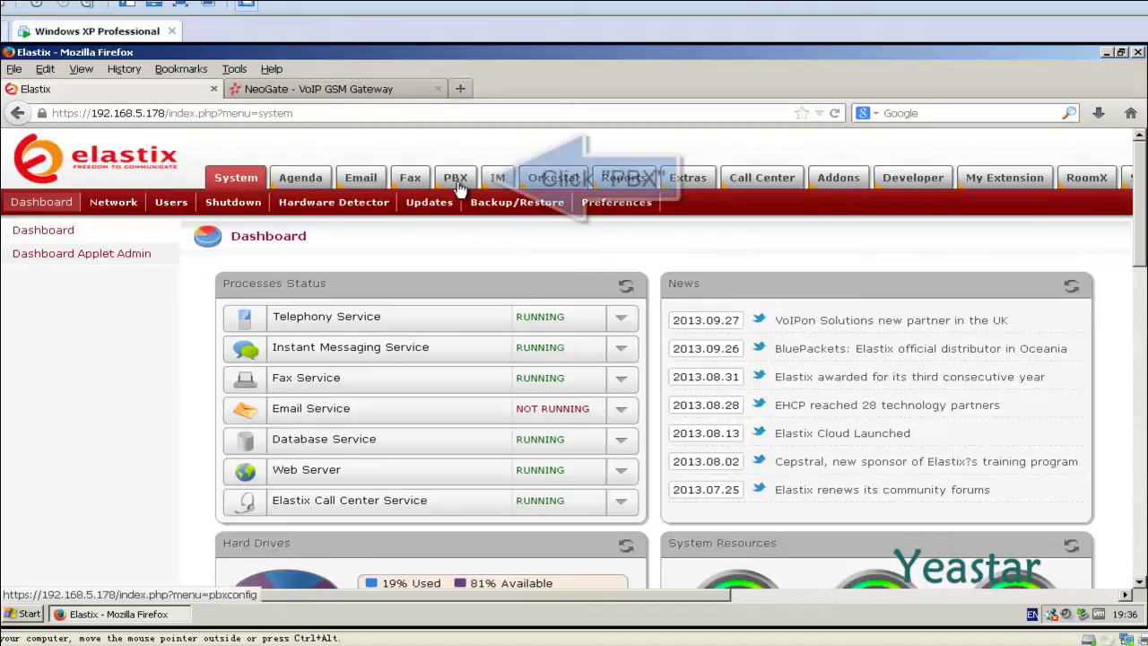
Step: Start a new outbound route named to_NeoGateTG
left_click(457, 183)
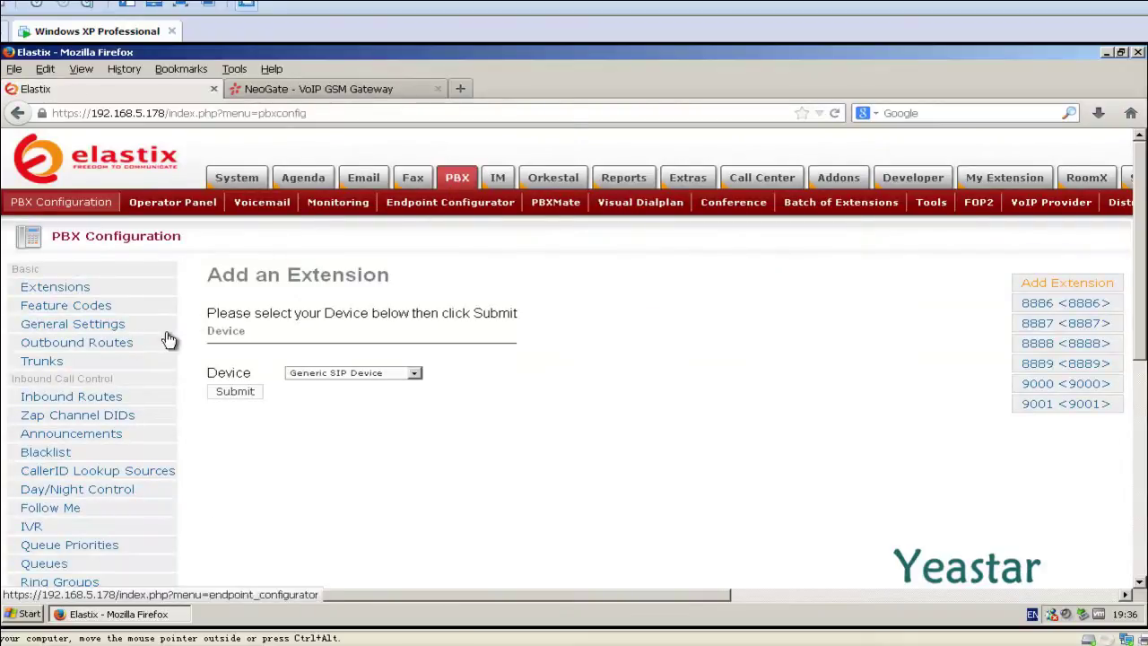
left_click(140, 349)
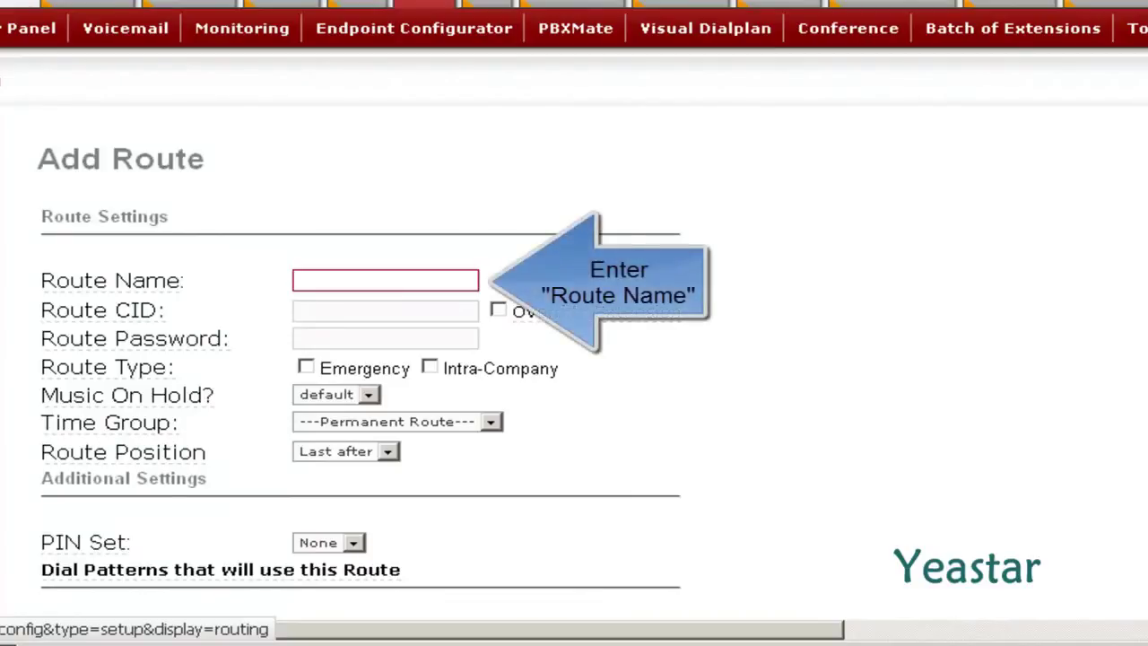
type("to_NeoGateTG")
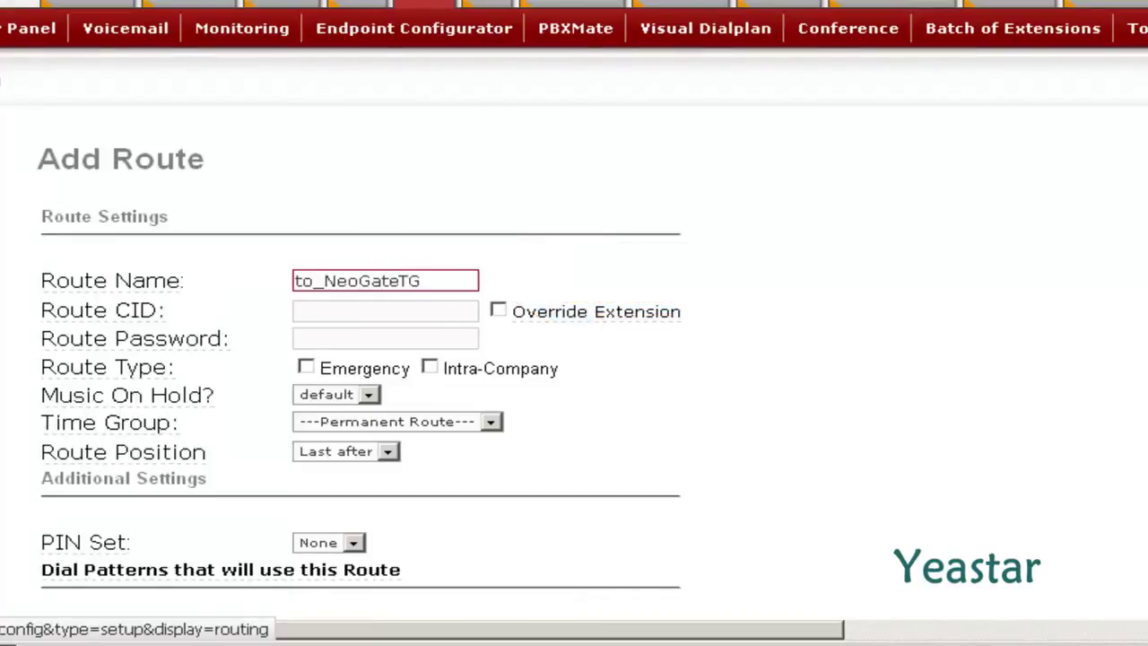
left_click(647, 415)
scroll(650, 418, "down", 1)
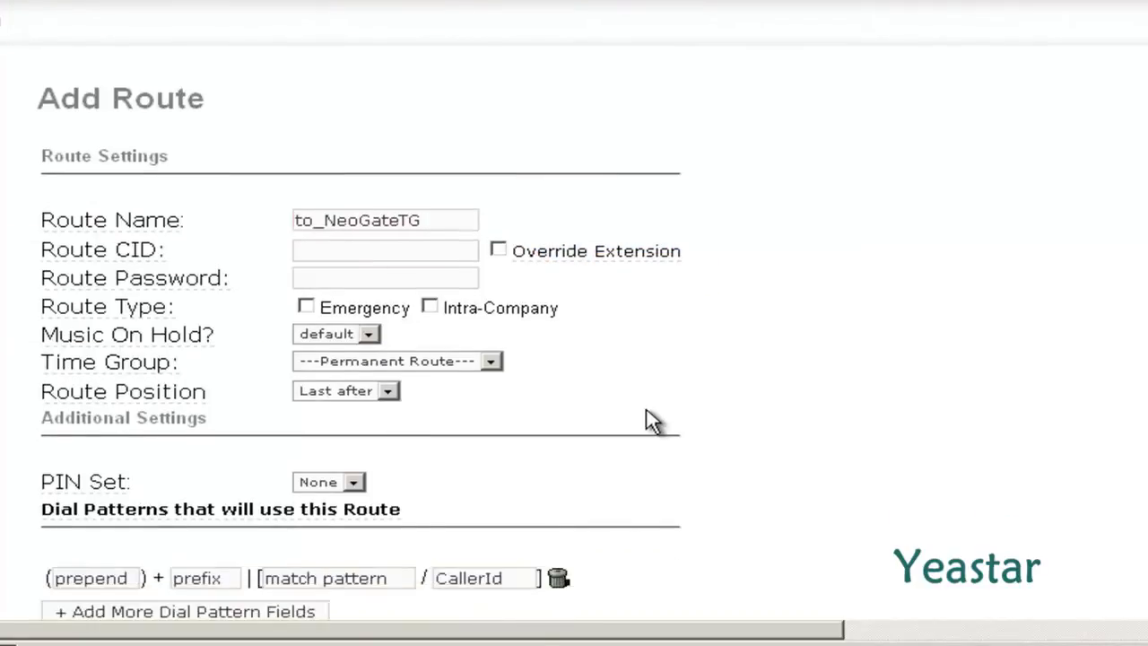
scroll(651, 421, "down", 5)
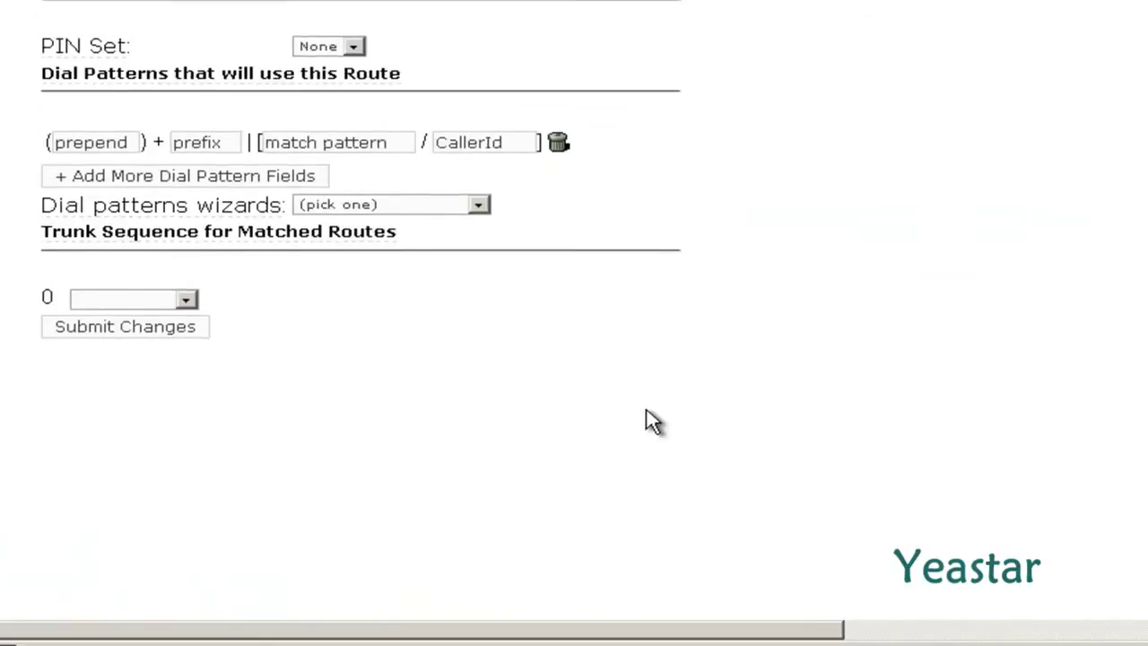
Step: Give it dial pattern X. and trunk NeoGate_TG, submit, and apply the configuration changes
left_click(371, 136)
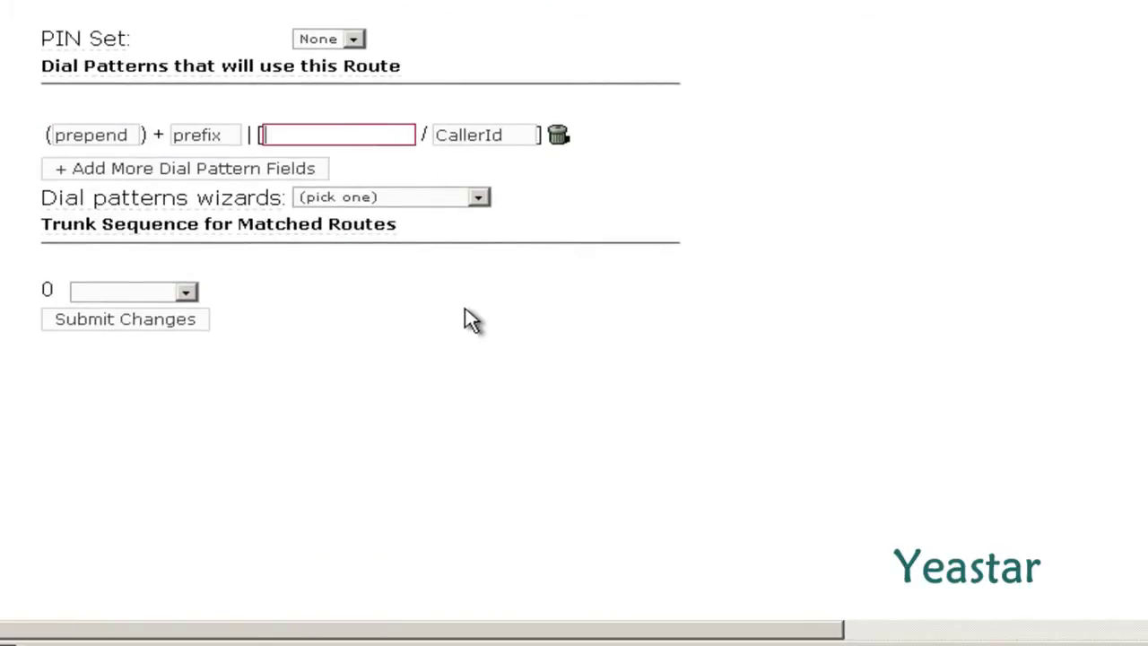
type("X")
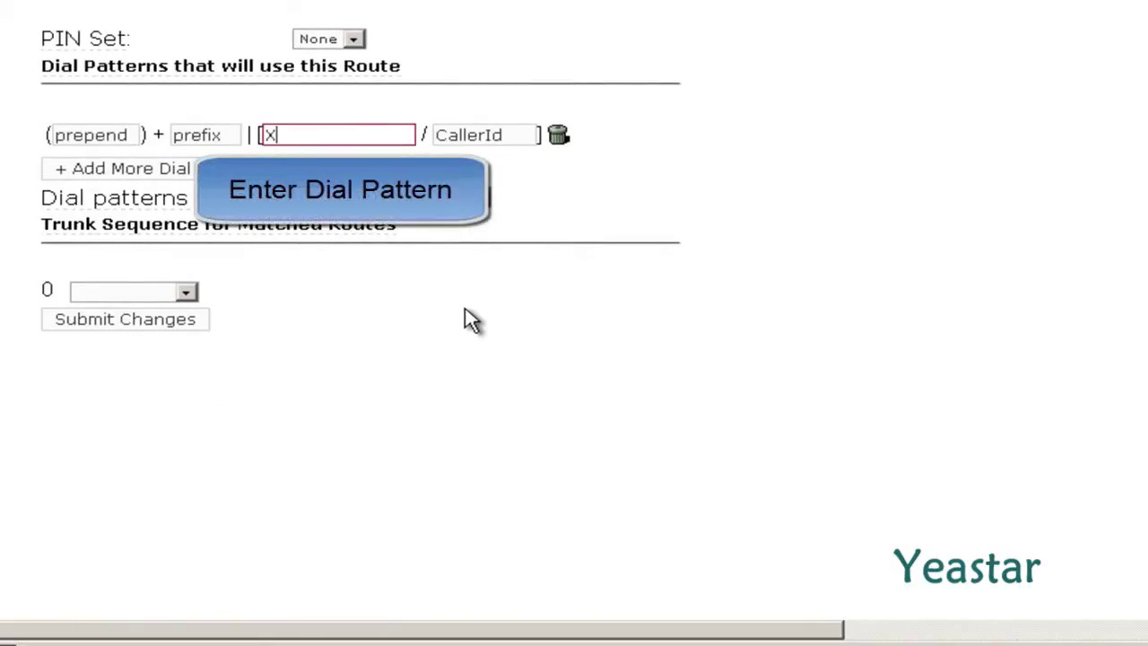
type(".")
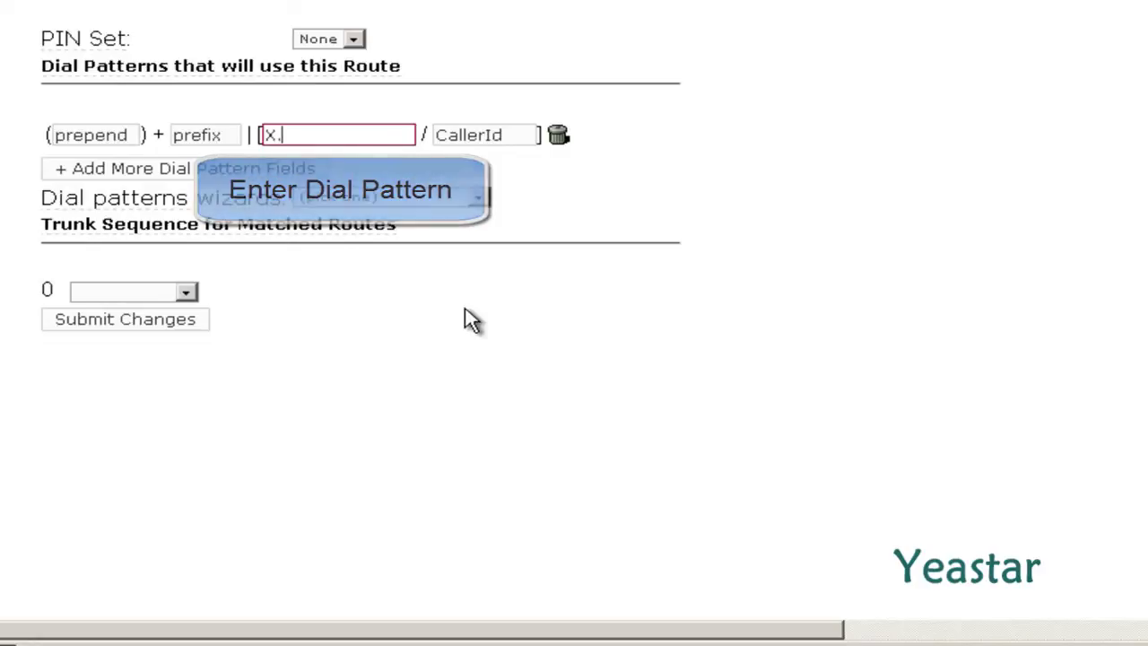
left_click(471, 320)
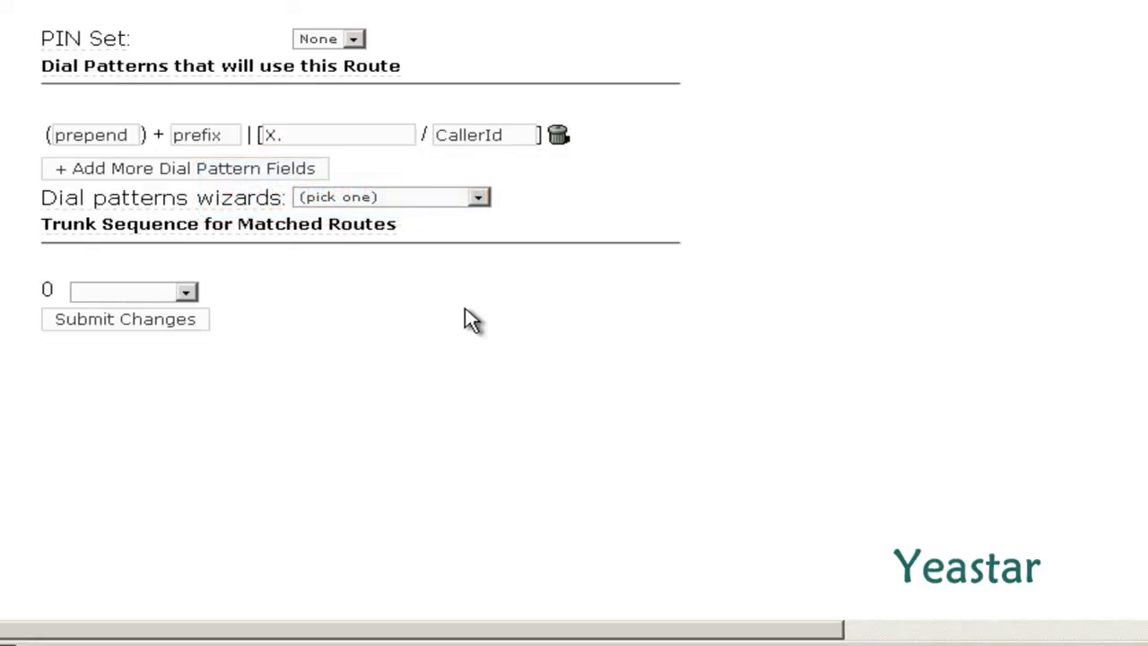
left_click(186, 292)
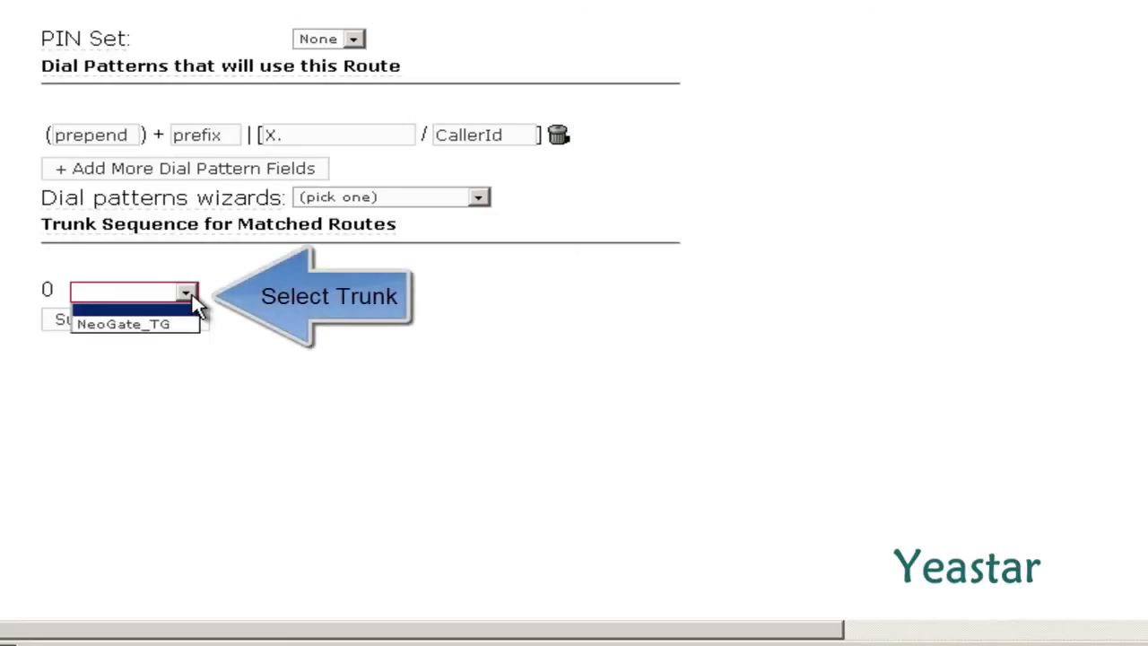
left_click(190, 327)
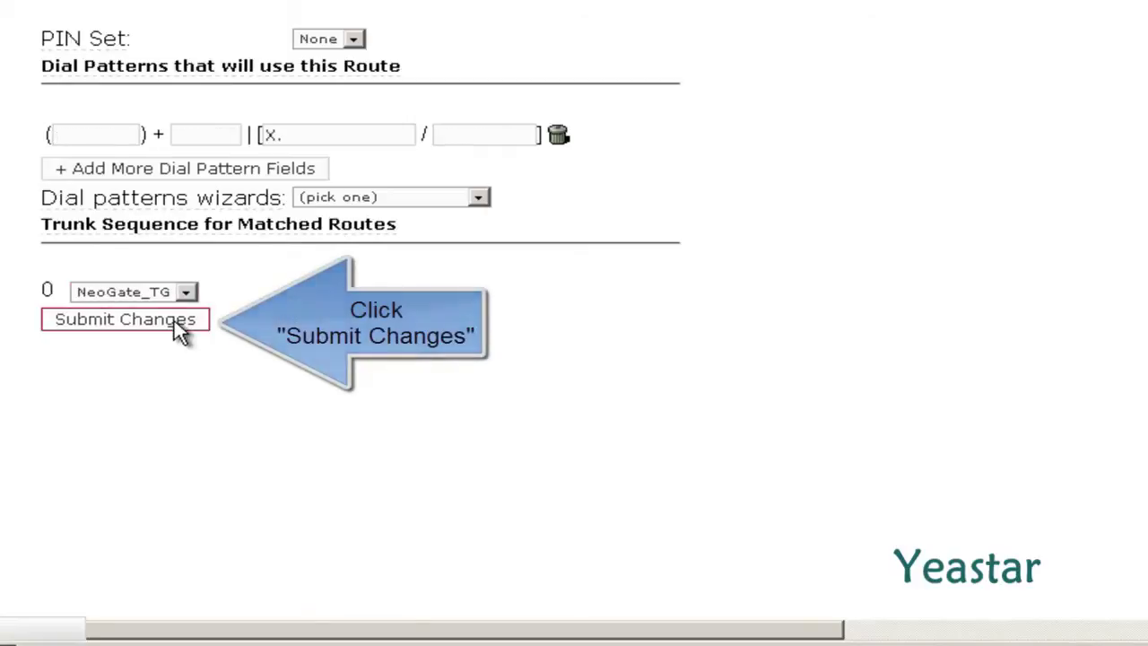
left_click(177, 325)
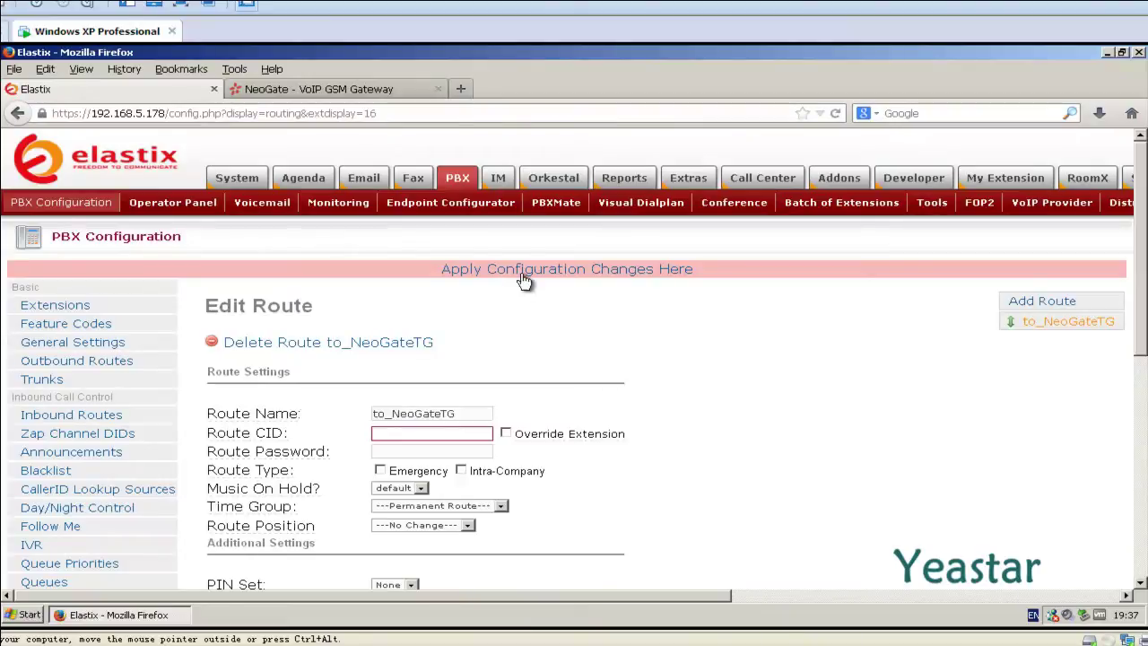
left_click(523, 274)
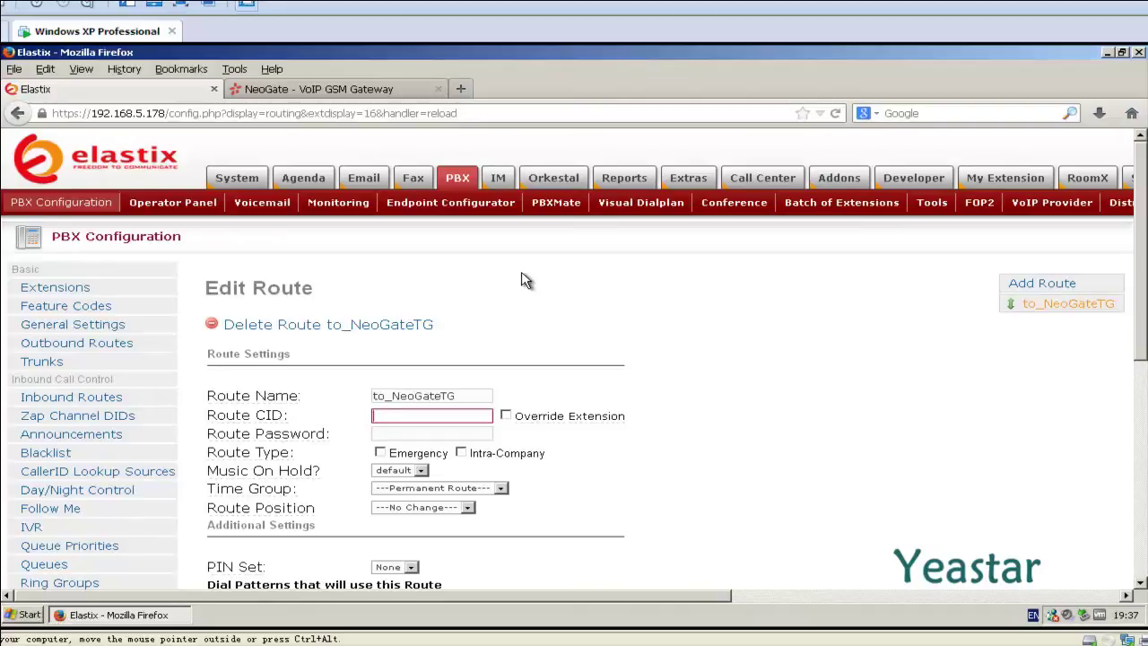
left_click(369, 91)
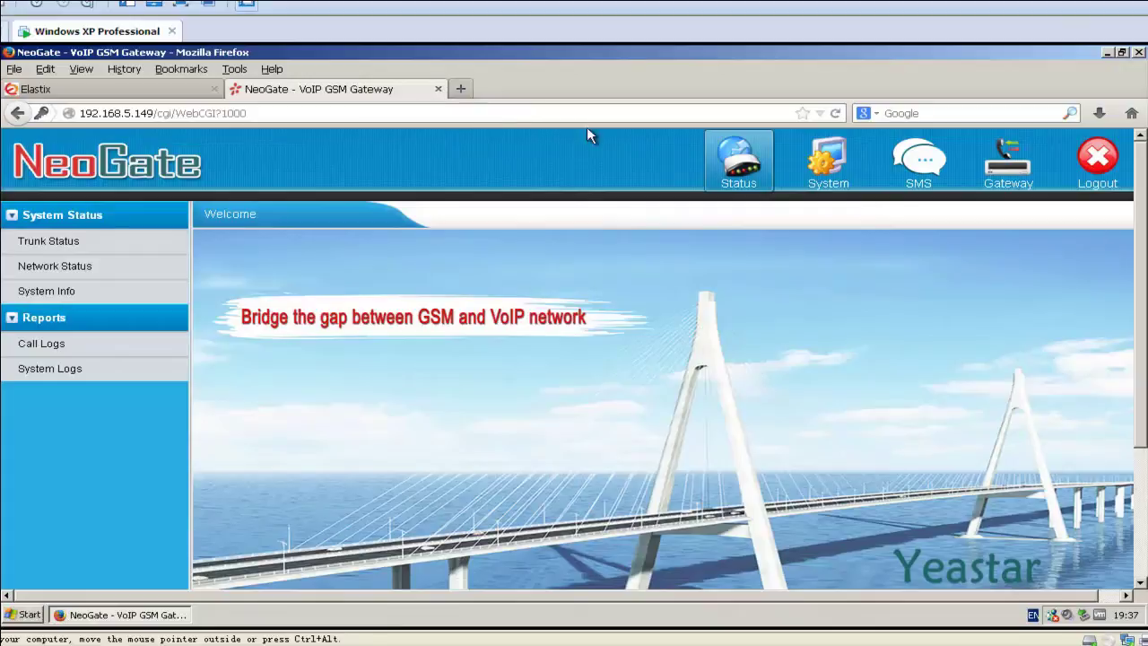
Step: Start a new mobile group named All_GSM with the Balance strategy
left_click(1029, 185)
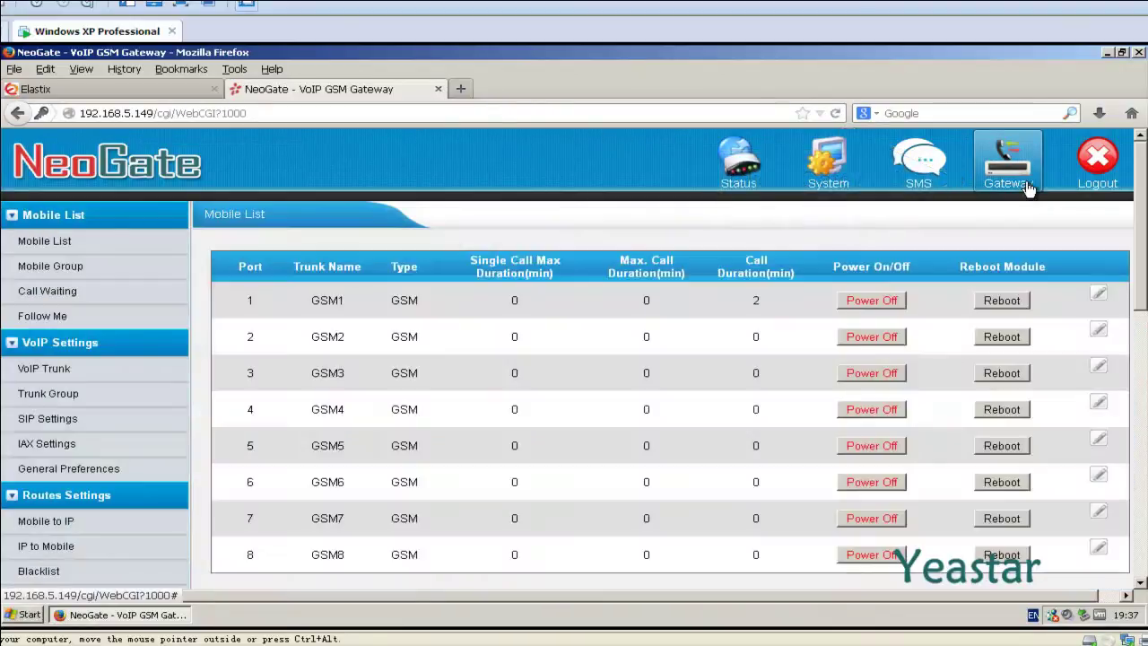
left_click(88, 269)
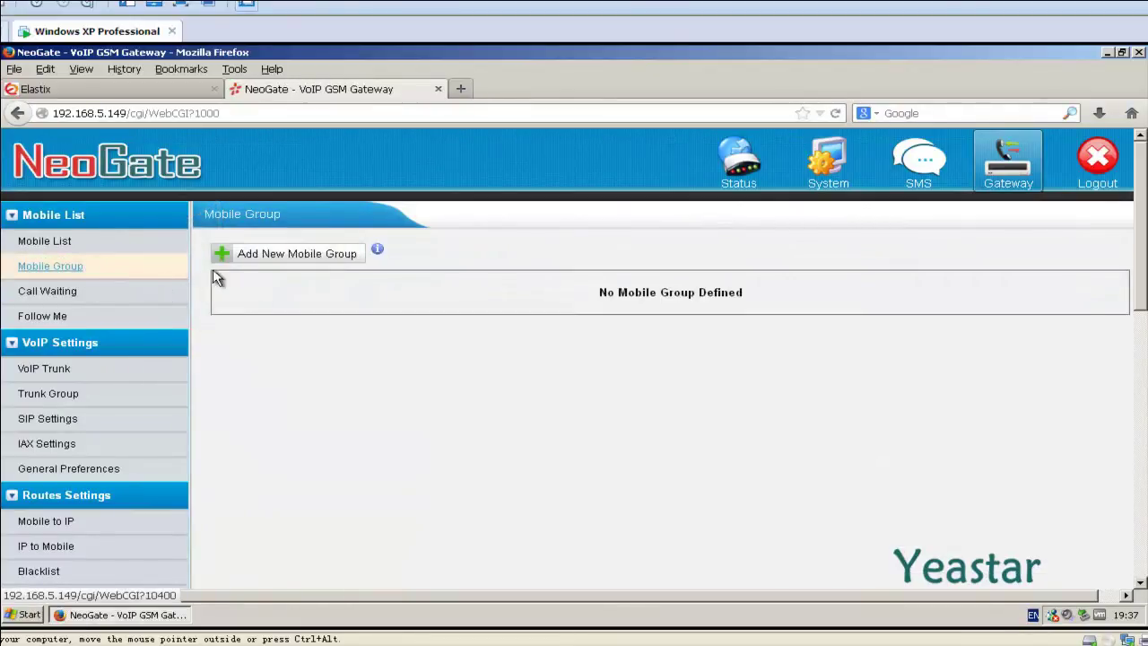
left_click(265, 258)
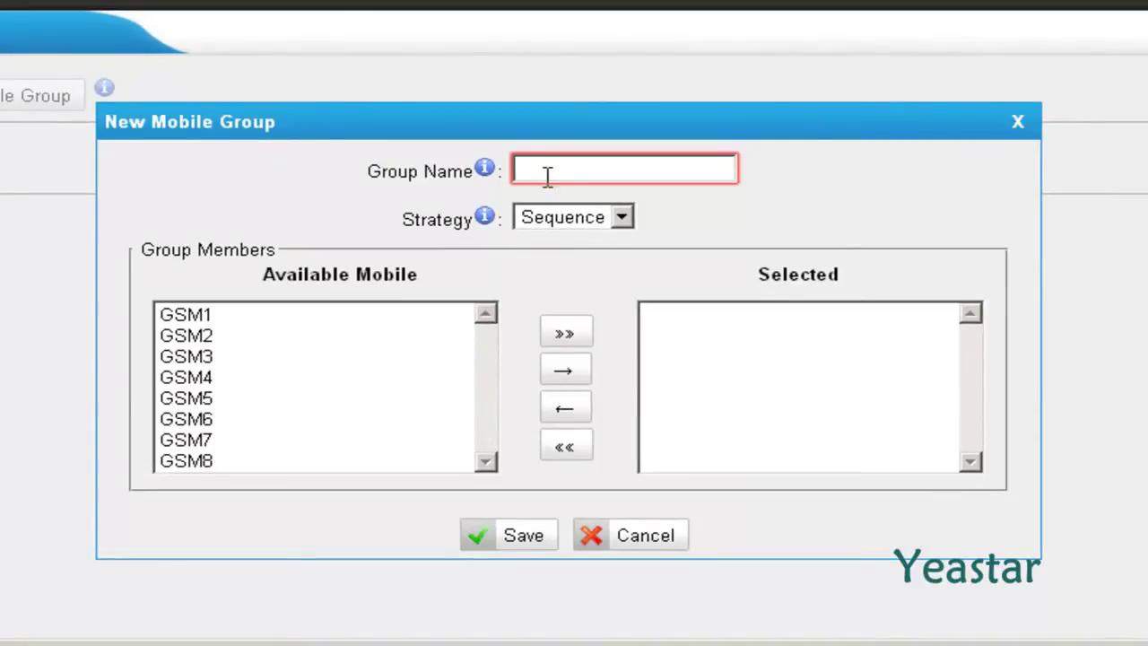
type("A")
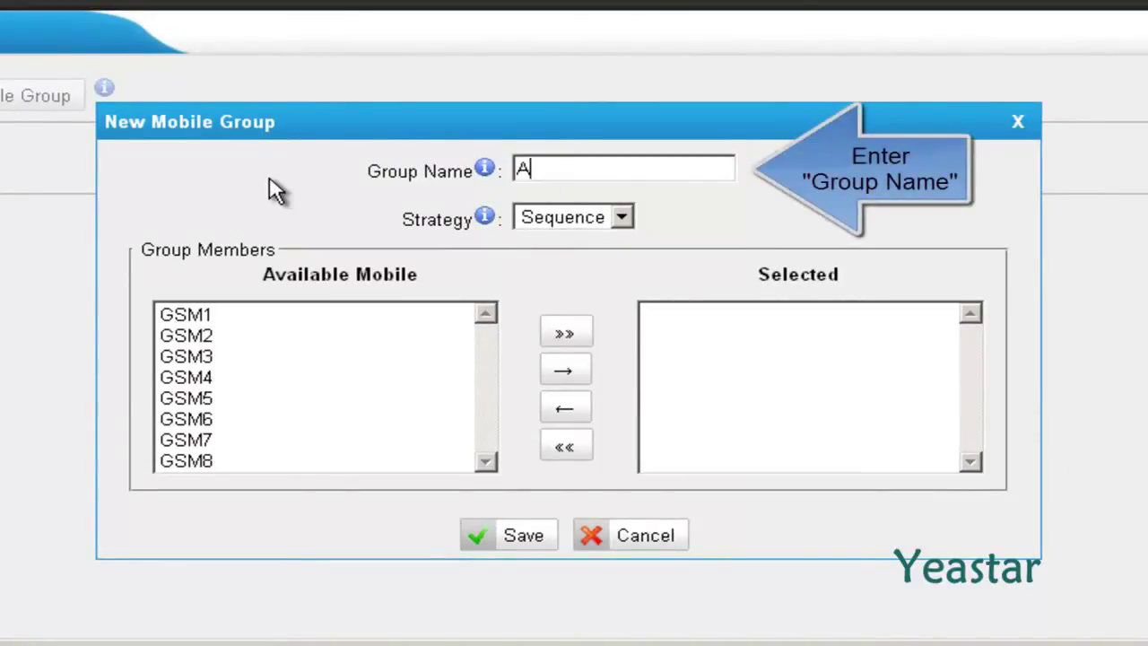
type("ll_GSM")
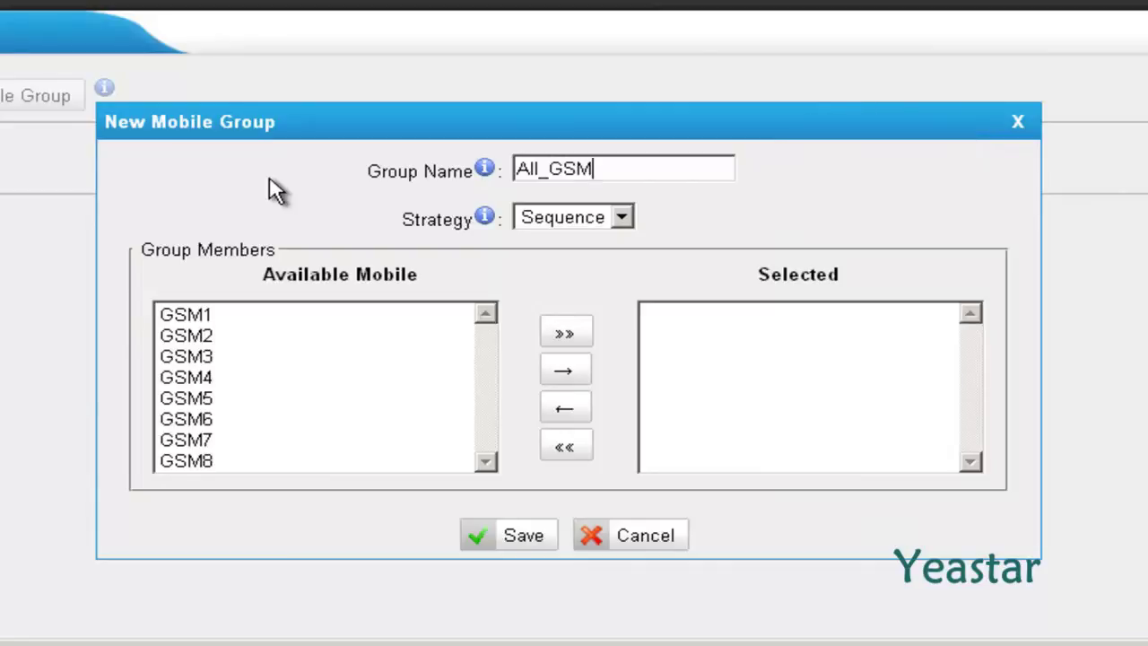
left_click(622, 218)
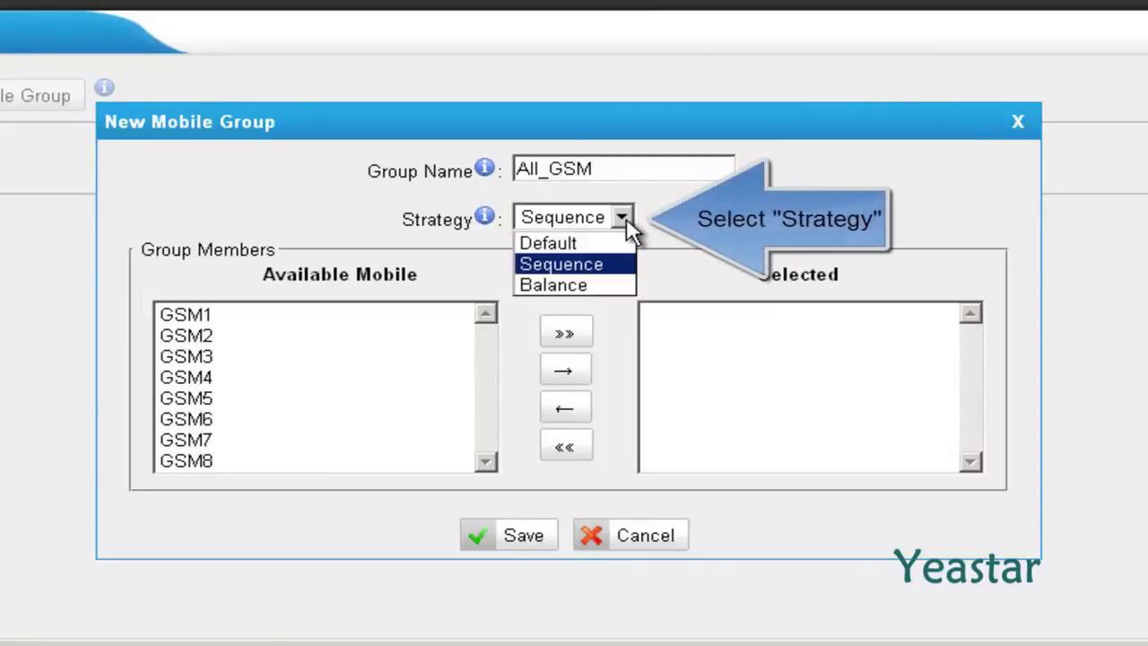
left_click(609, 283)
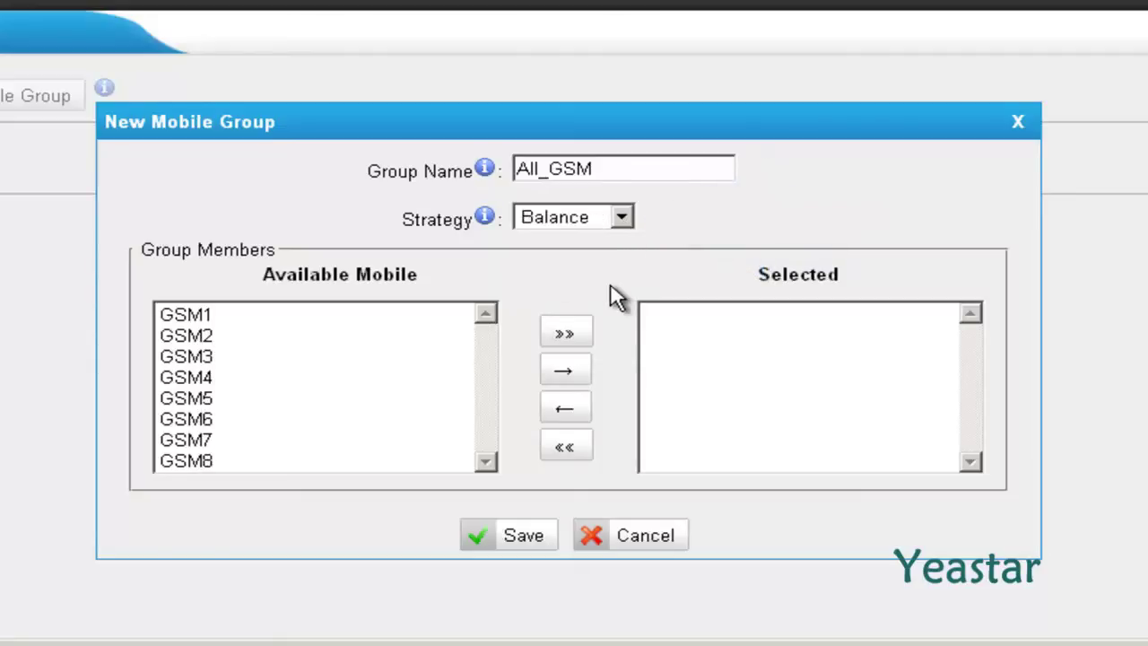
Step: Add all ports GSM1–GSM8 to the group, then save and apply
left_click(566, 333)
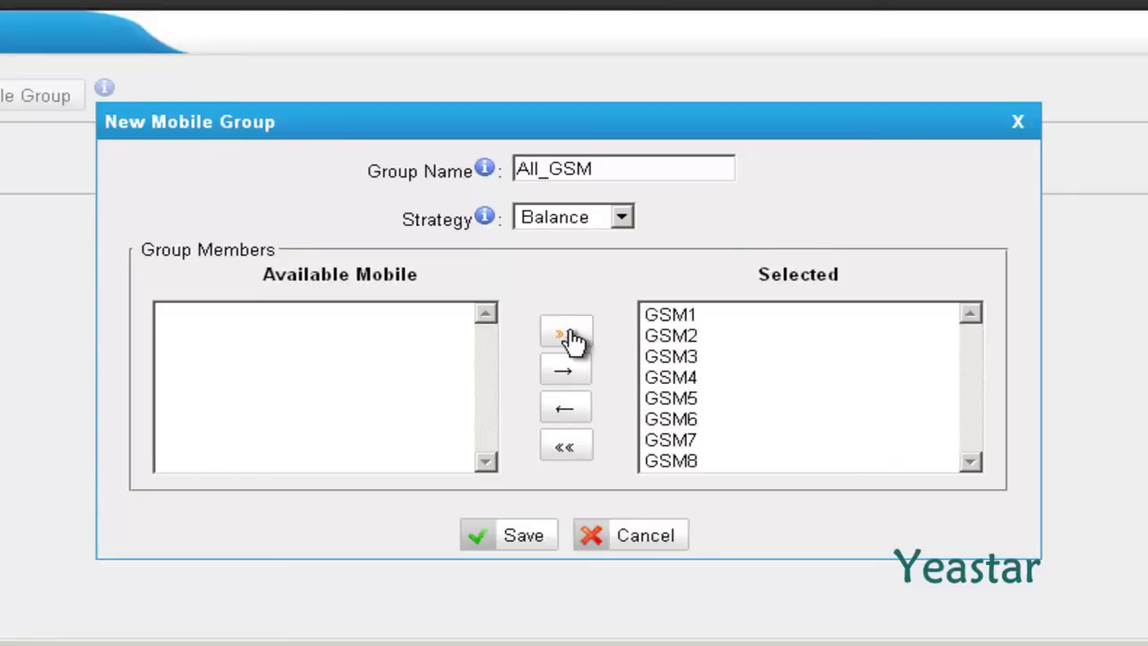
left_click(491, 553)
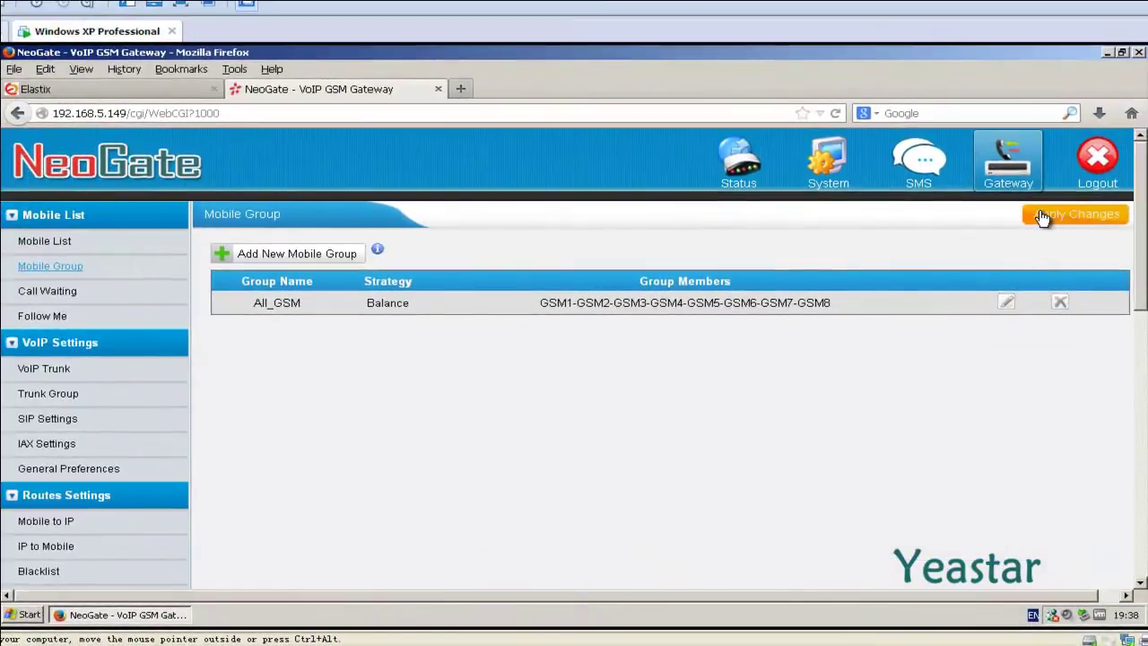
left_click(1040, 215)
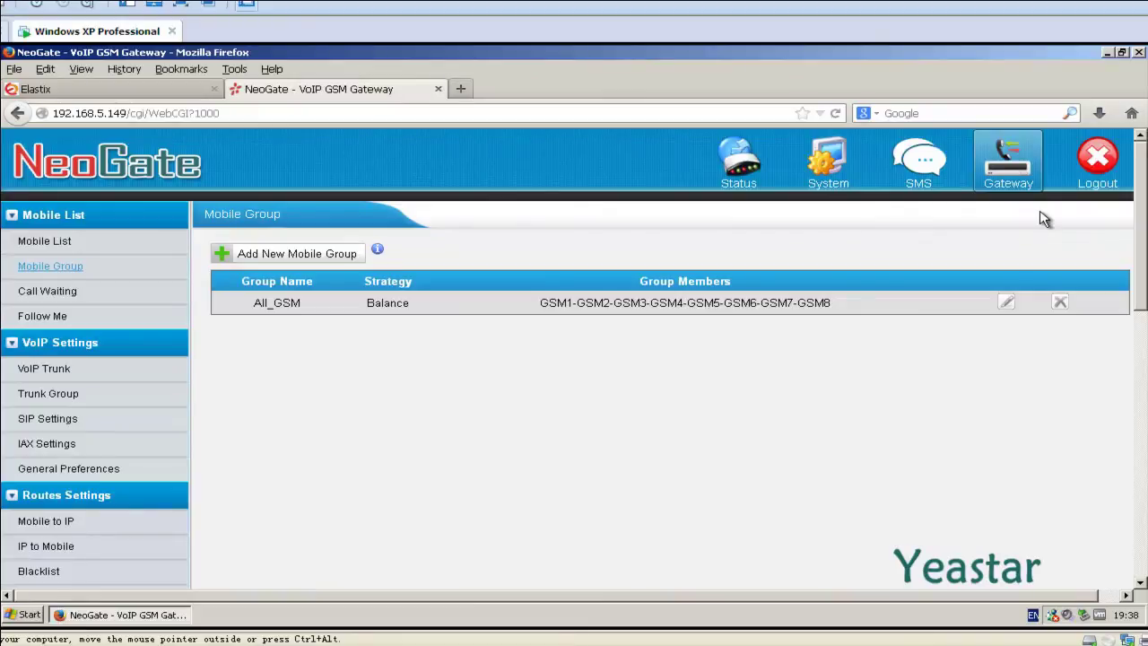
Step: Start a new IP-to-mobile route with Simple Mode off, named Elastix_to_NeoGateTG
scroll(1043, 218, "down", 3)
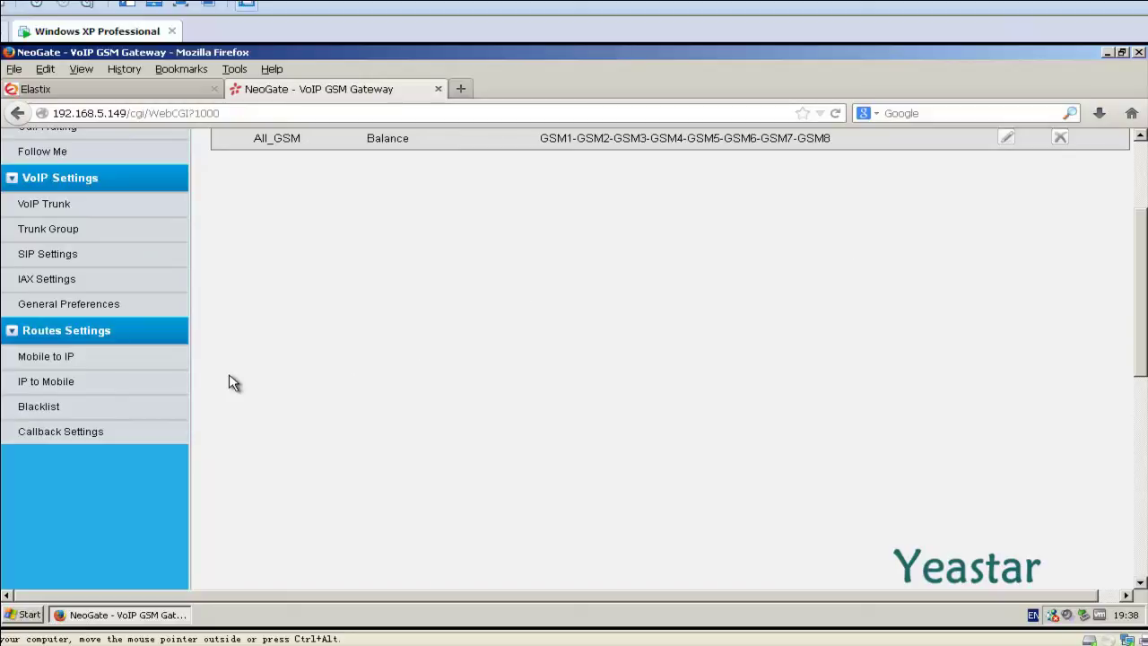
left_click(76, 386)
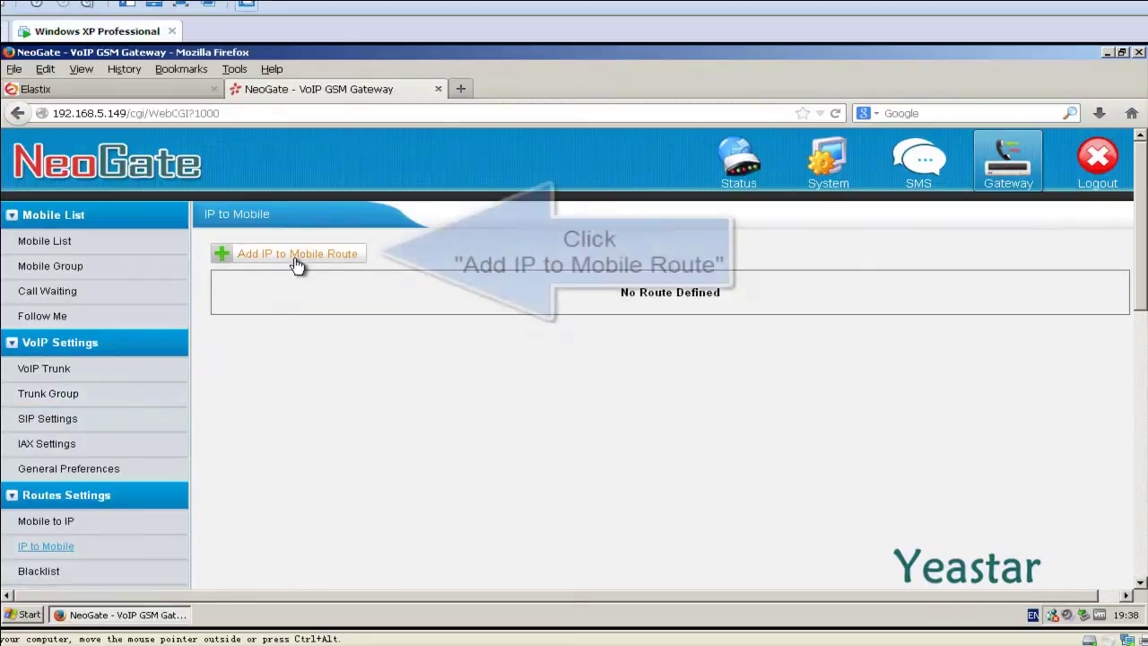
left_click(296, 257)
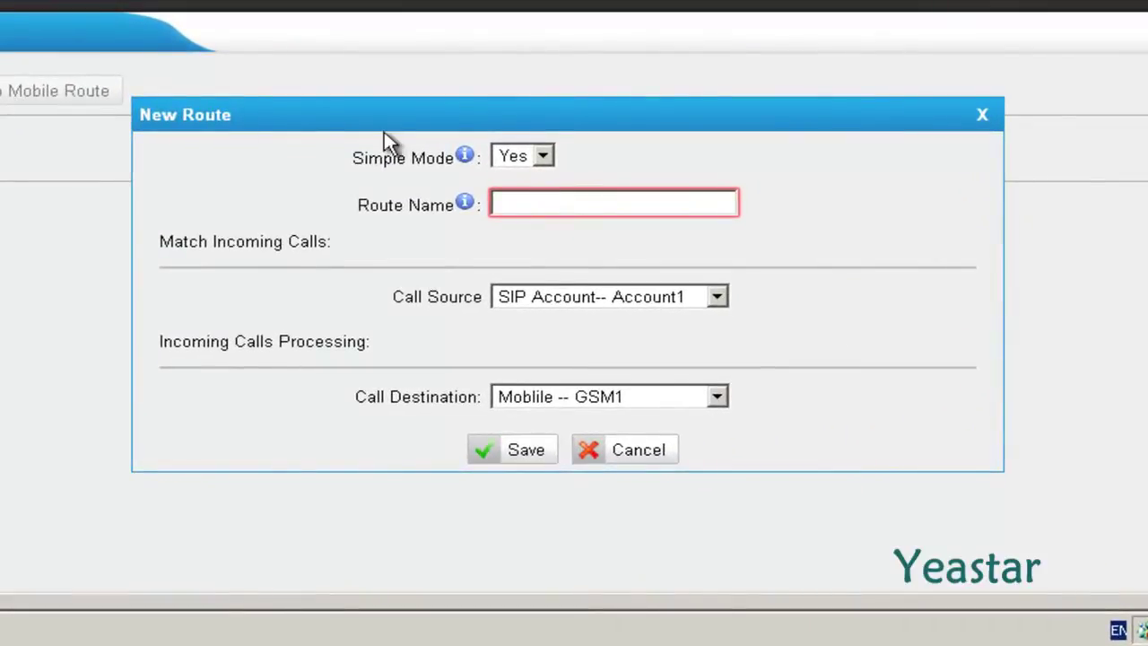
left_click(547, 161)
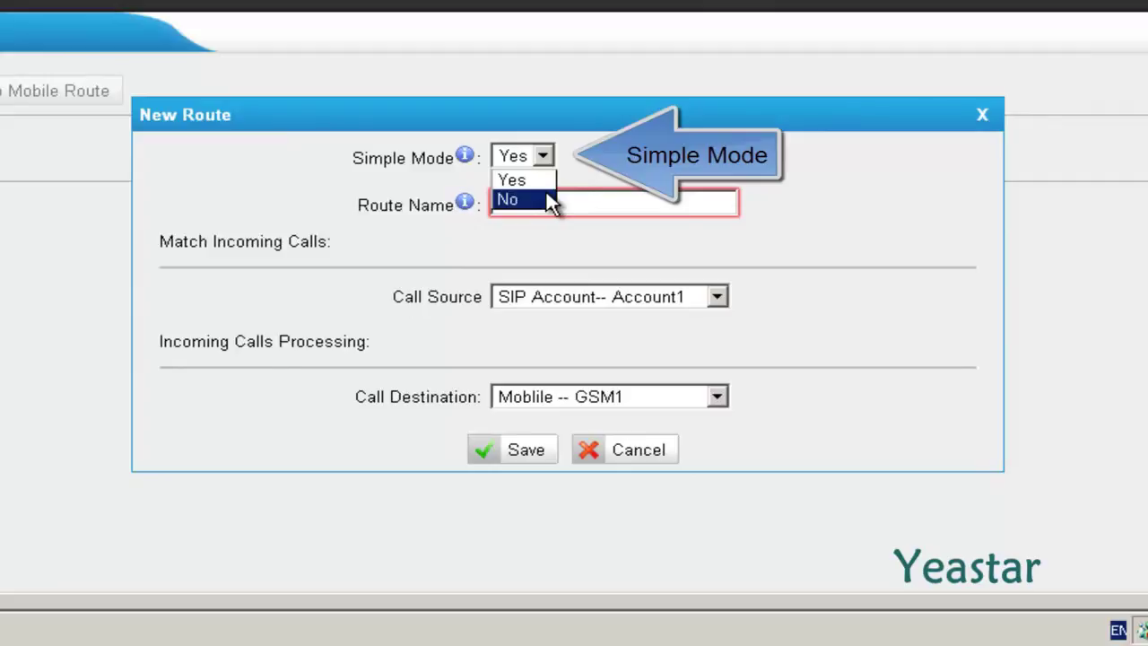
left_click(546, 192)
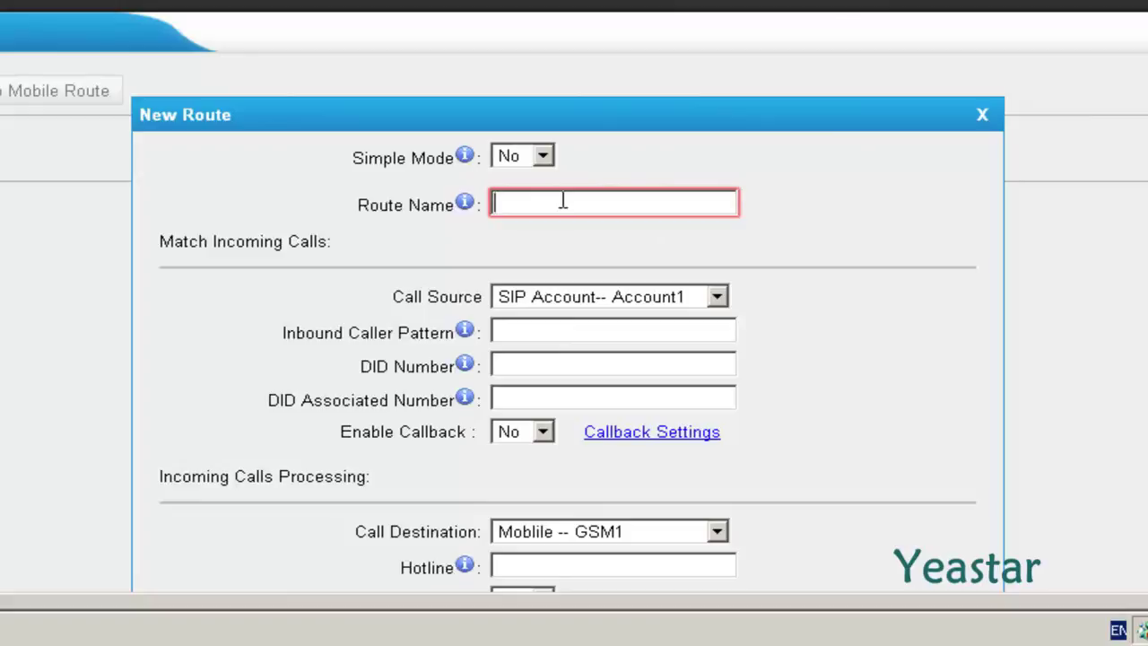
type("Ela")
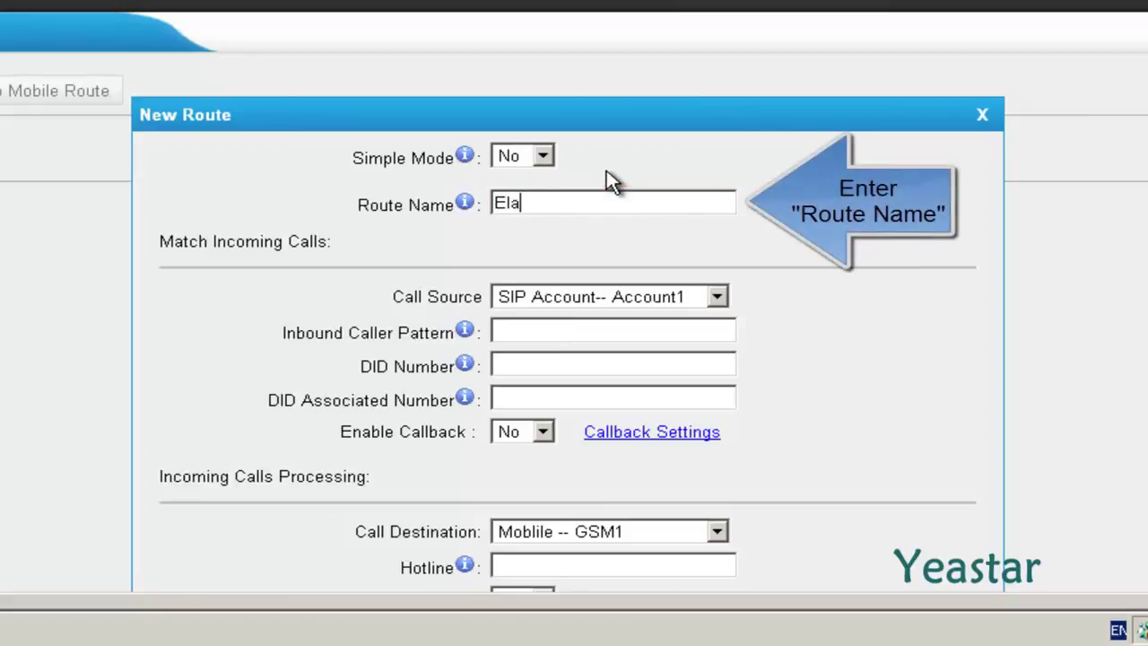
type("stix_to_NeoGateTG")
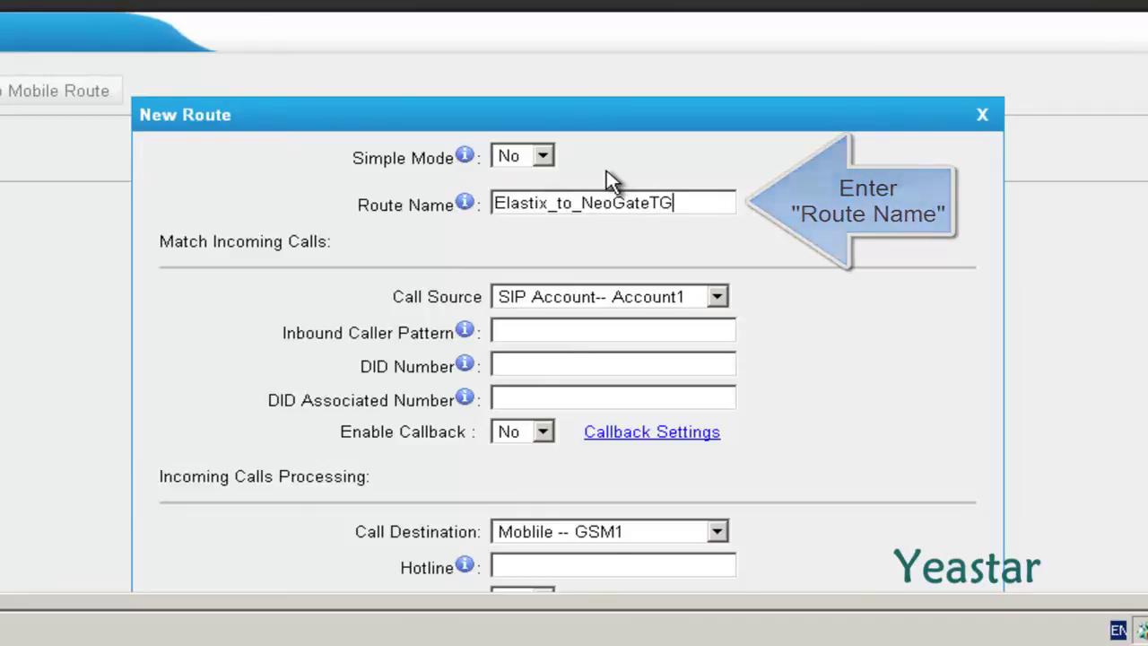
Step: Set call source SPS -- Elastix and destination All_GSM group, then save the route
left_click(718, 296)
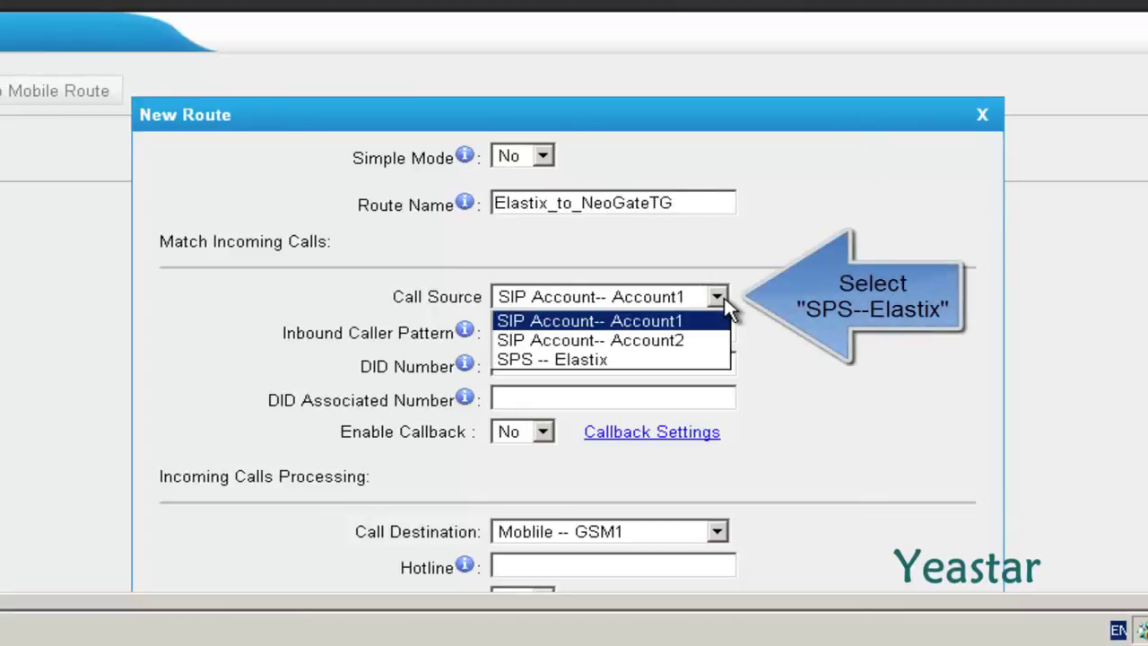
left_click(688, 359)
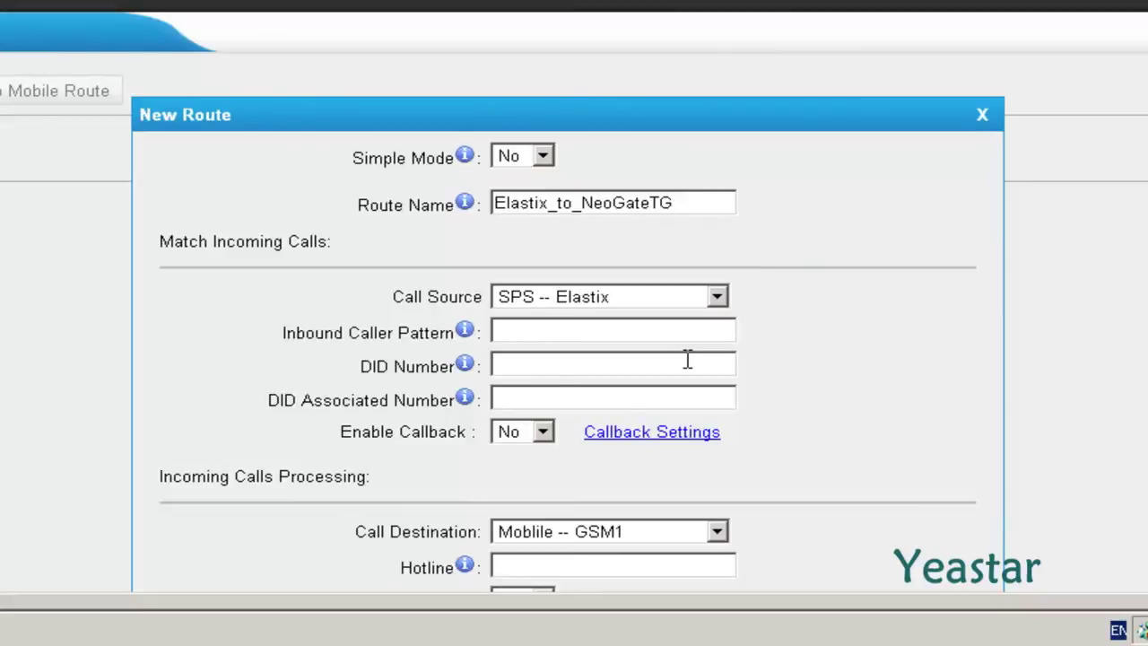
scroll(791, 381, "down", 4)
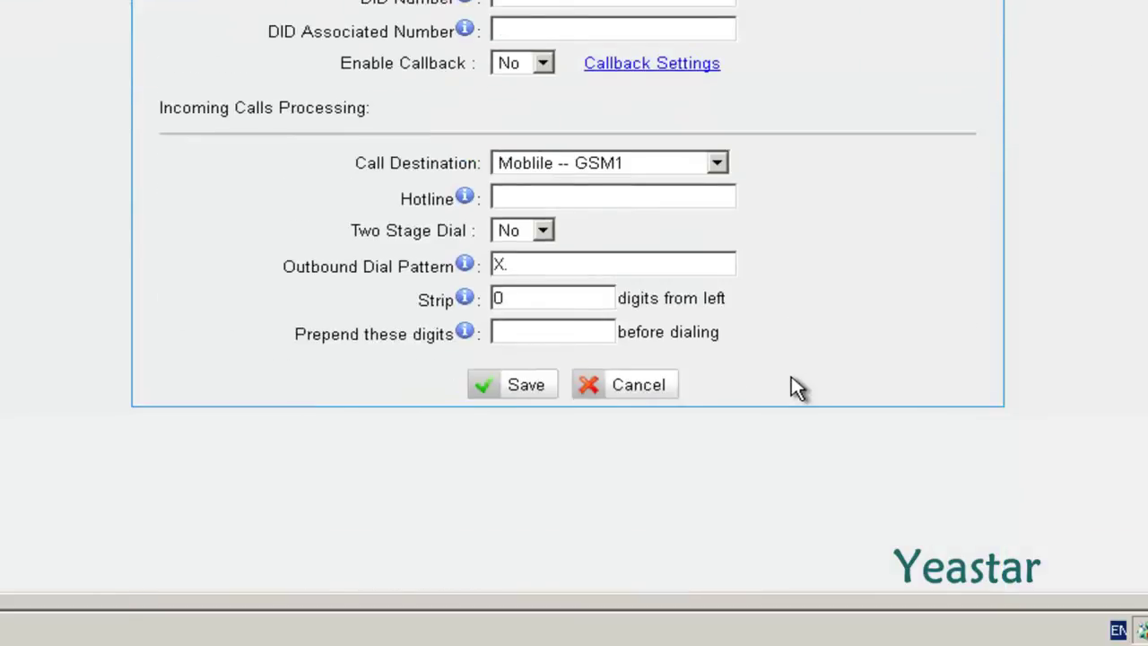
left_click(718, 164)
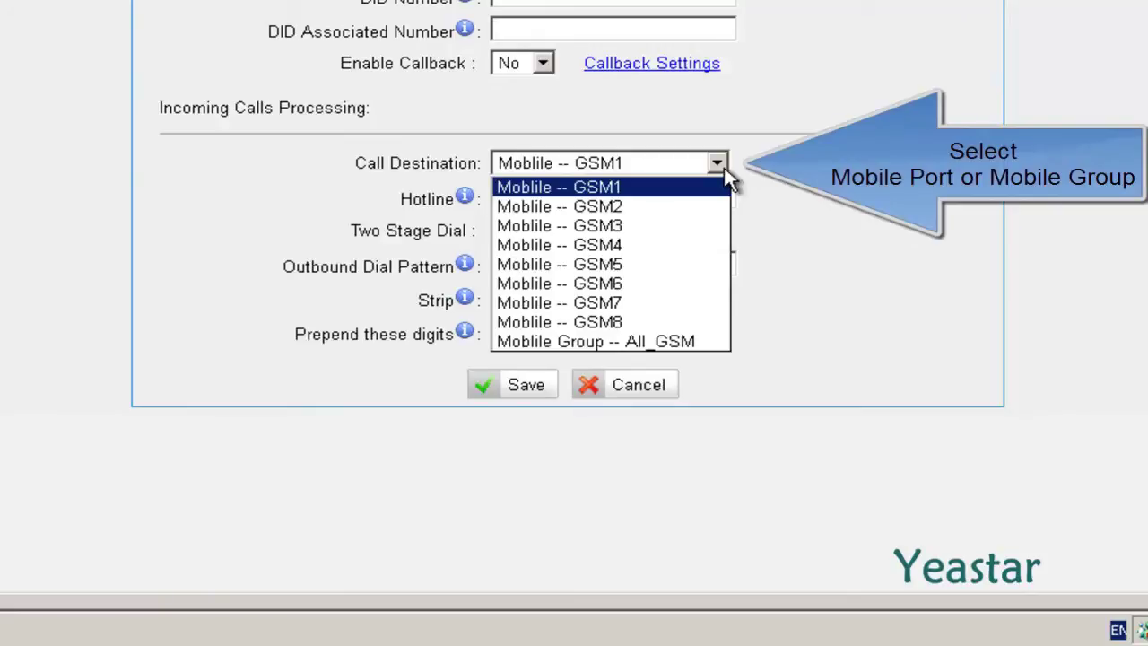
left_click(685, 339)
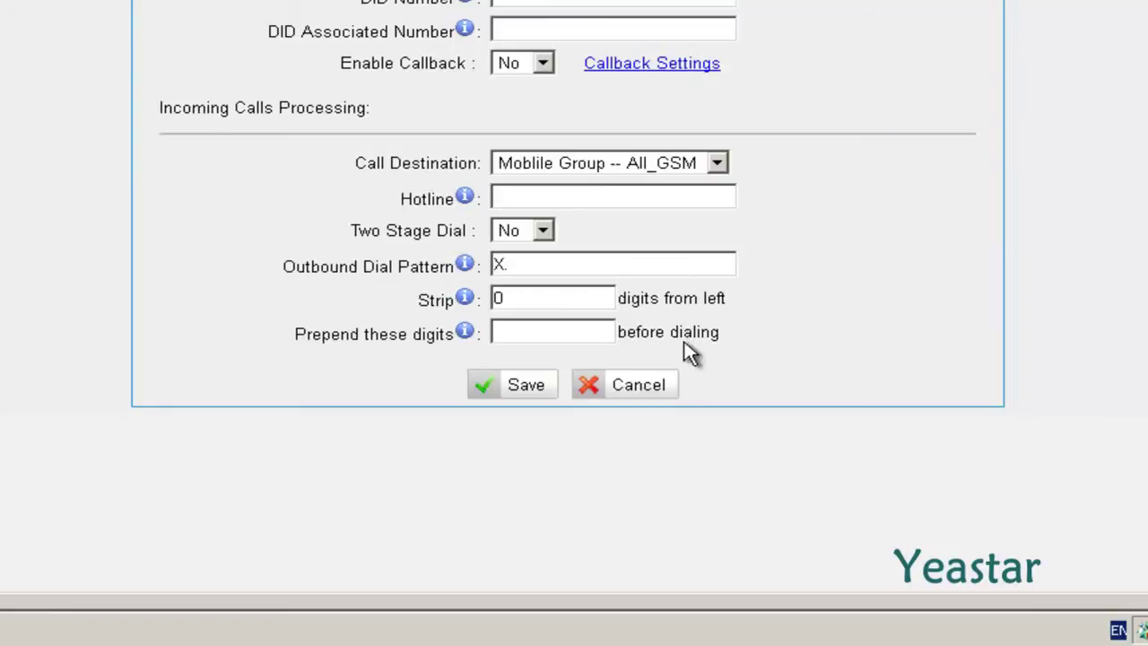
left_click(512, 397)
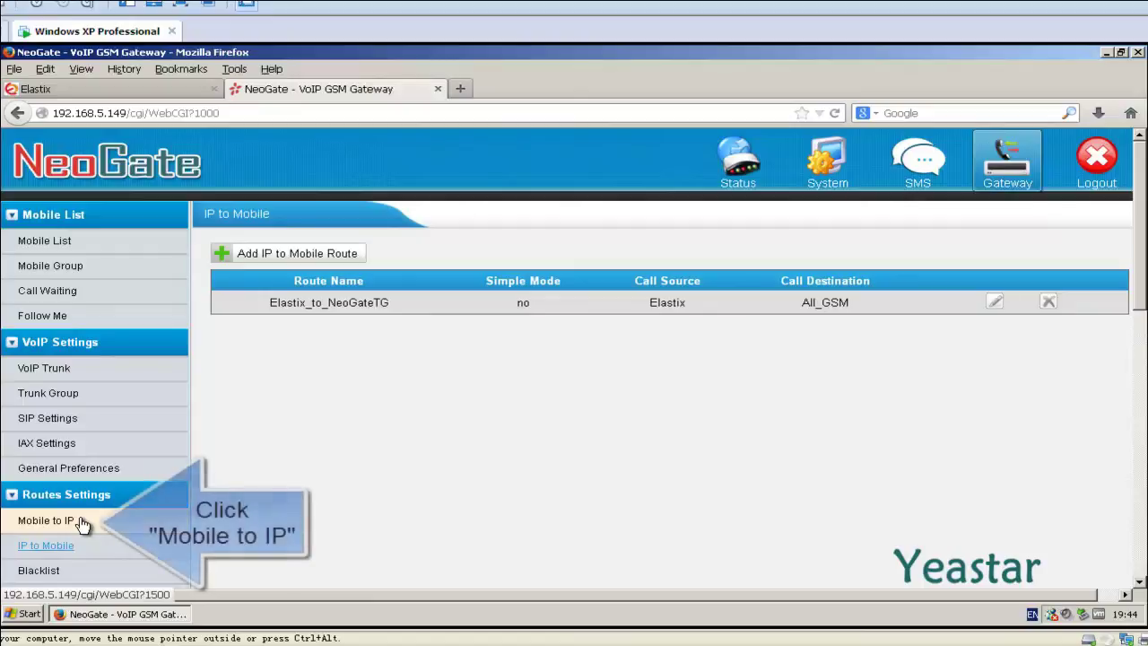
Step: Start a new mobile-to-IP route with Simple Mode off, named NeoGateTG_to_Elastix
left_click(44, 520)
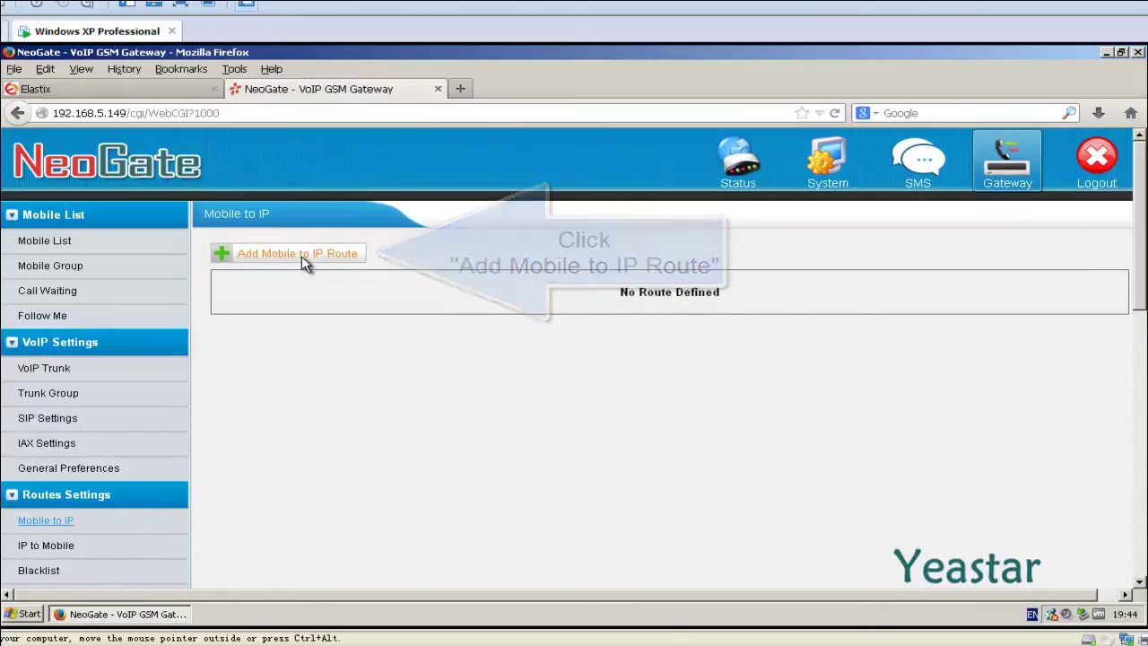
left_click(303, 257)
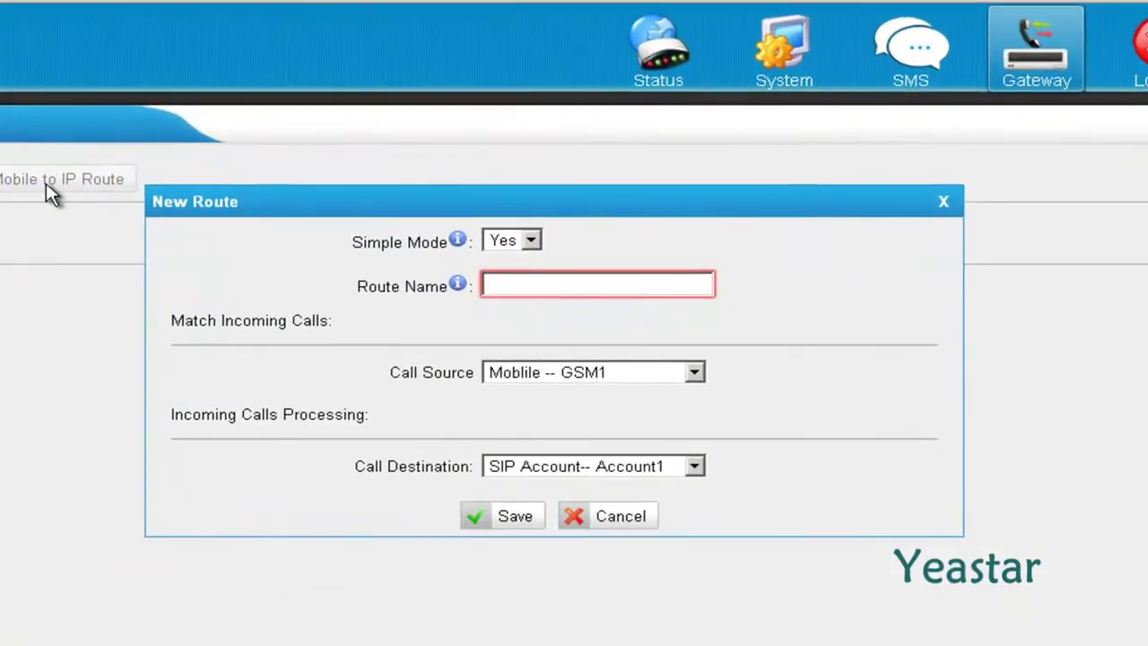
left_click(531, 243)
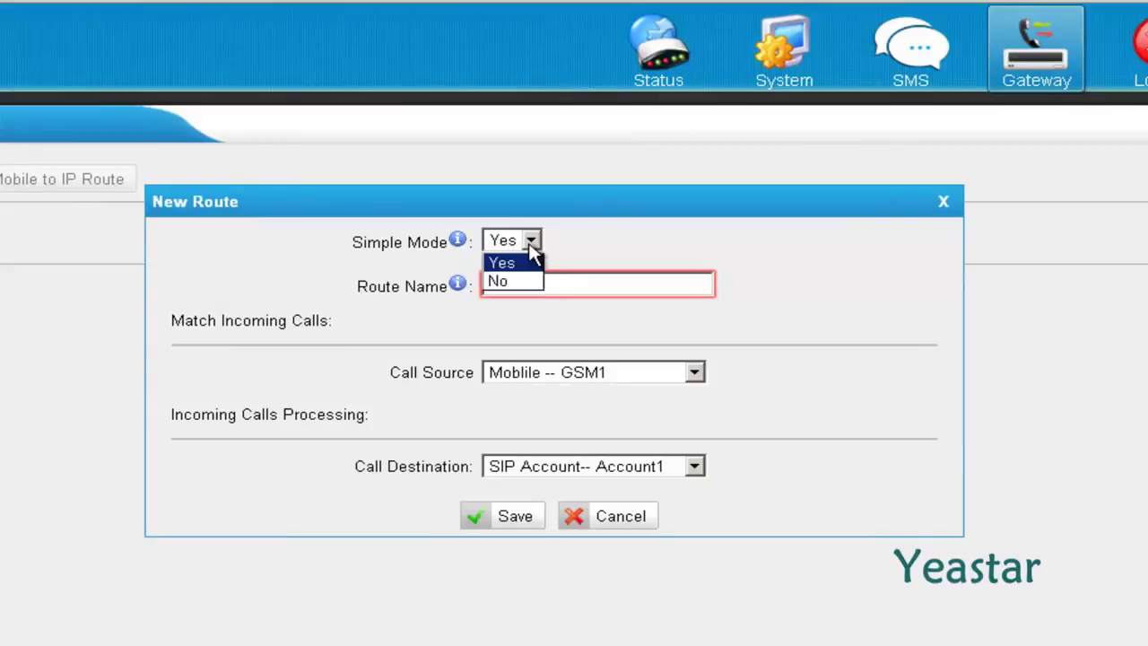
left_click(529, 280)
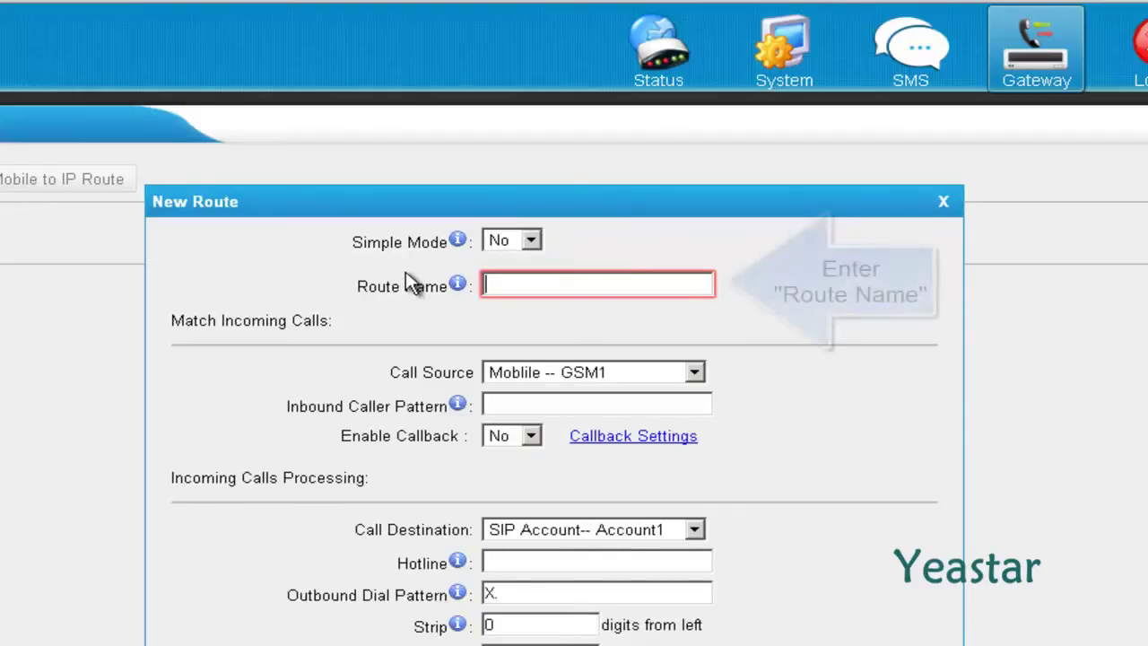
type("Ne")
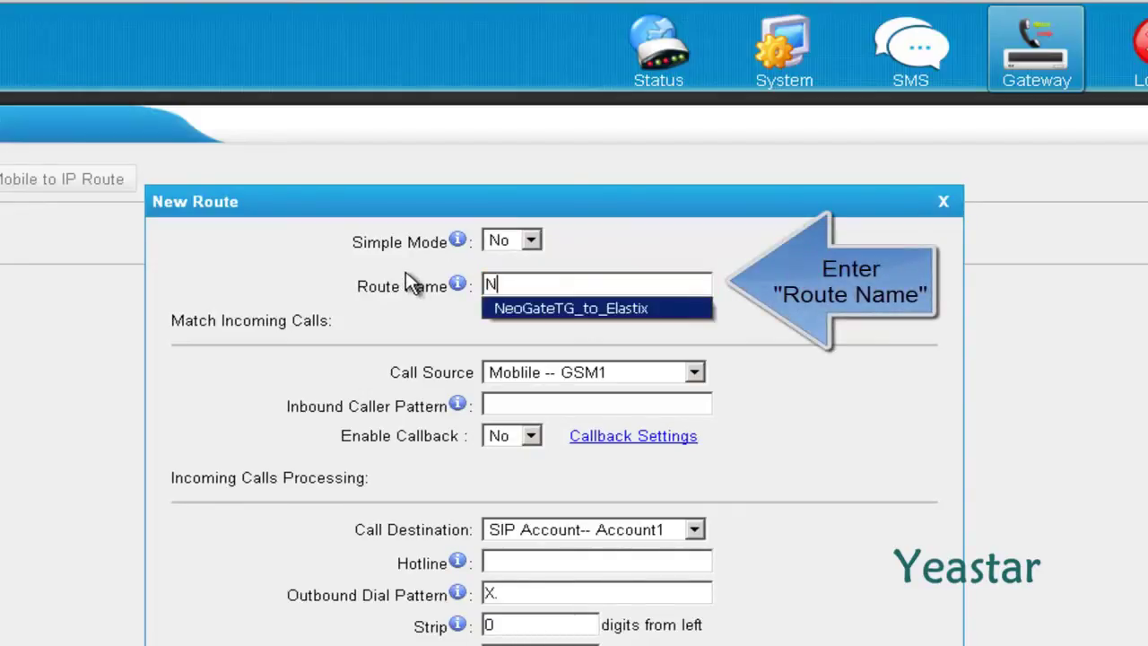
key("Down")
key("Return")
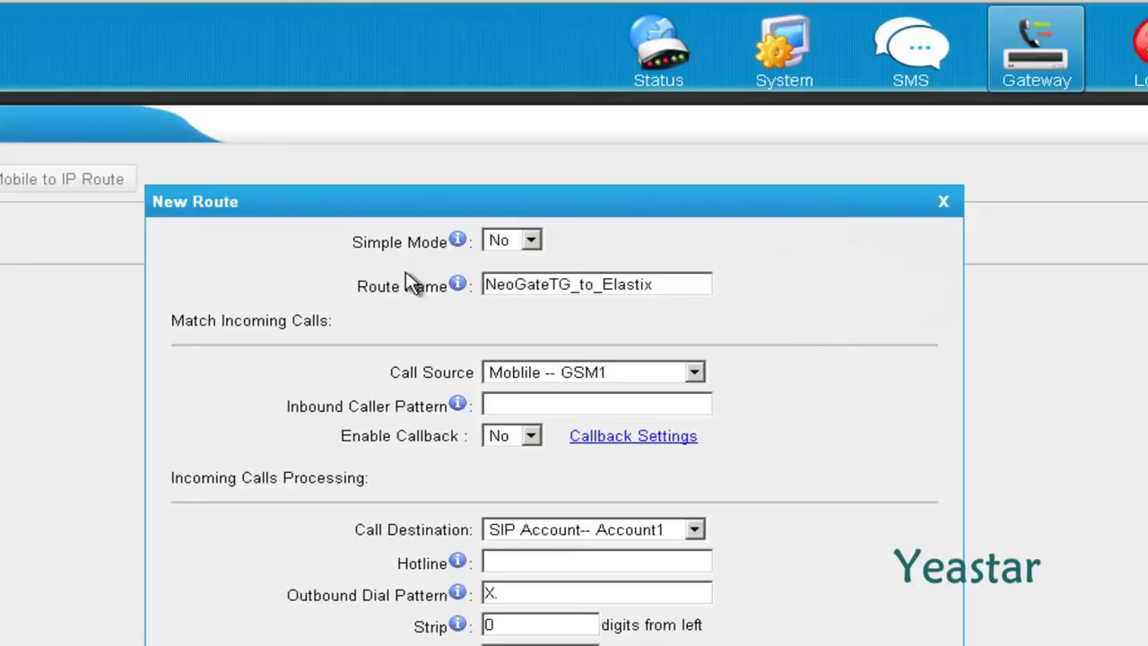
Step: Set source All_GSM group and destination SPS -- Elastix, then save and apply
left_click(699, 374)
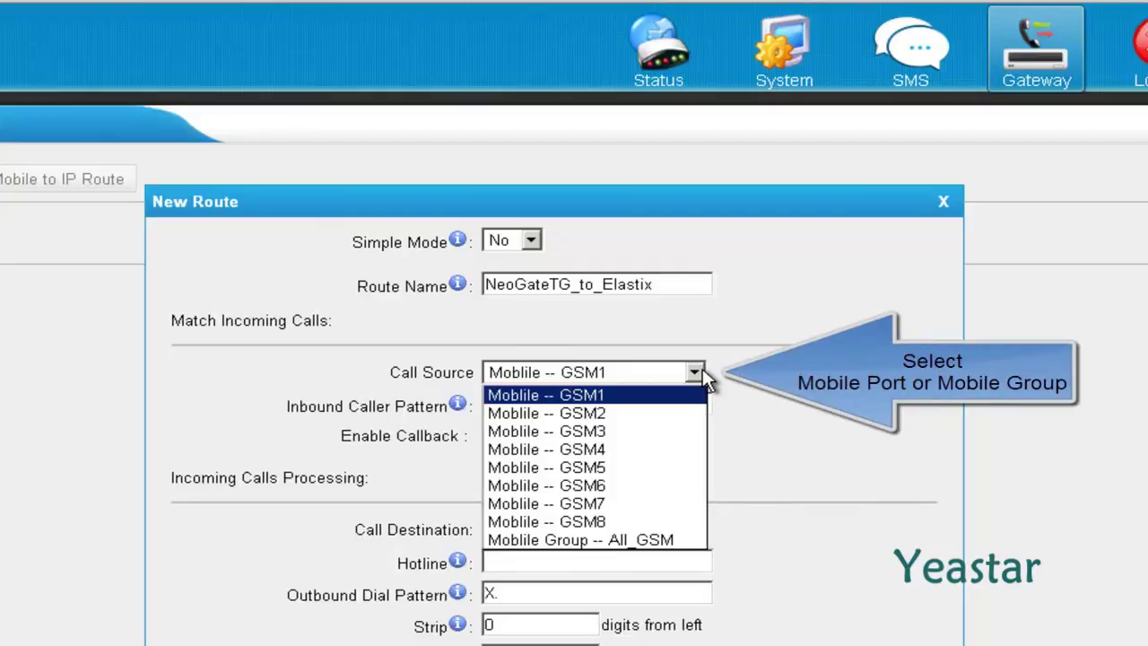
left_click(682, 541)
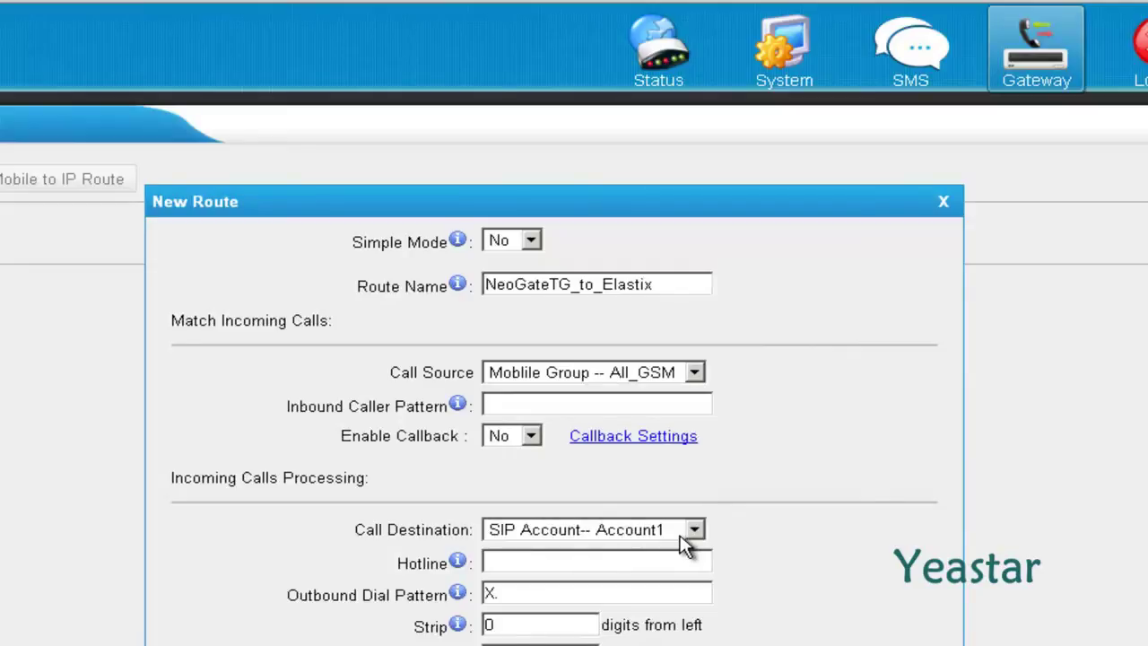
scroll(830, 545, "down", 4)
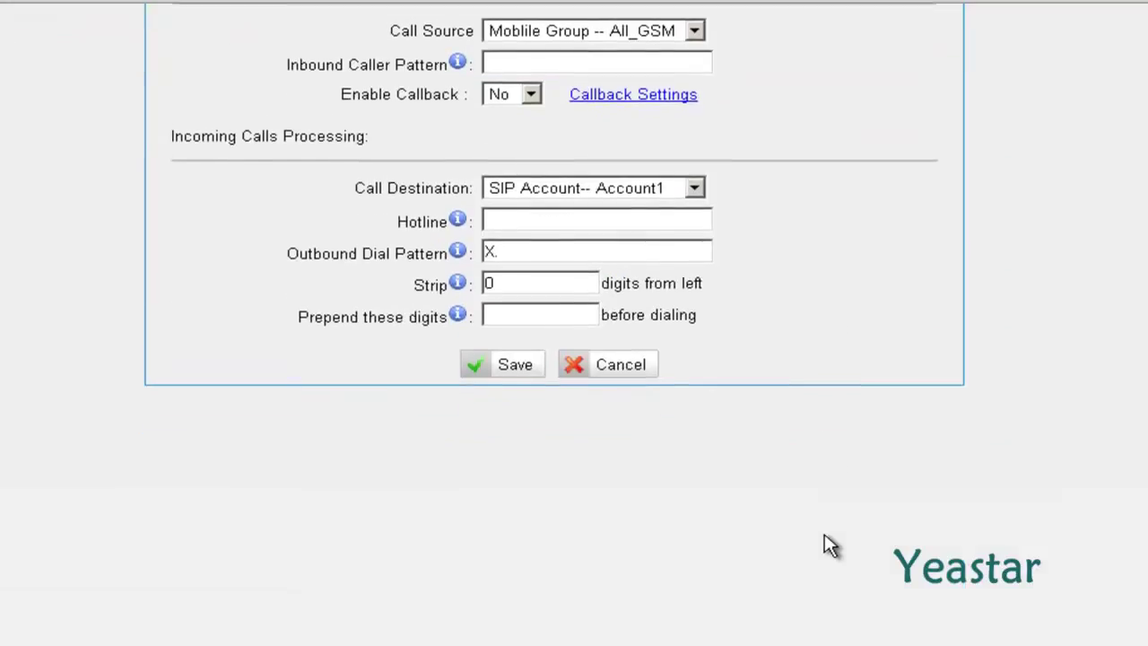
left_click(703, 183)
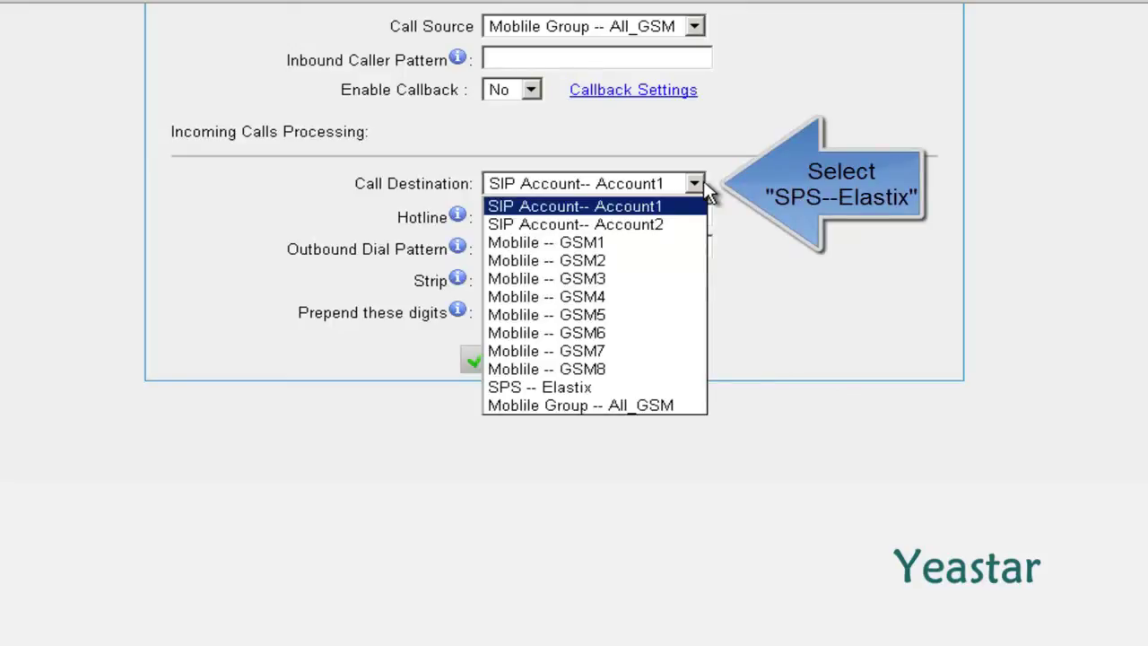
left_click(617, 388)
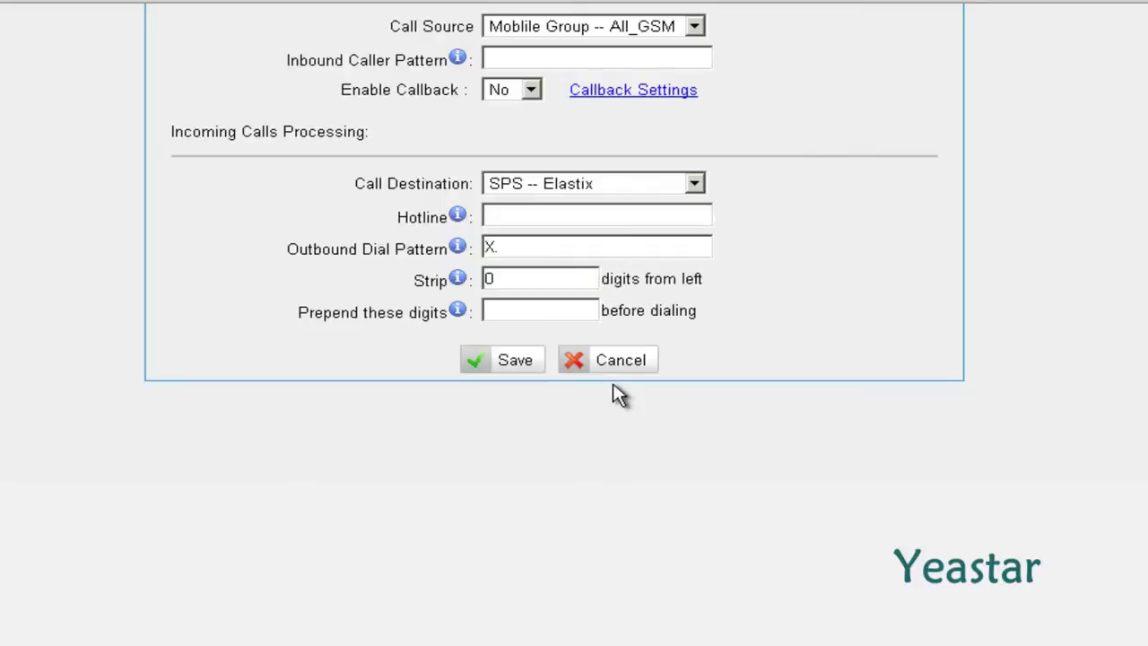
left_click(515, 363)
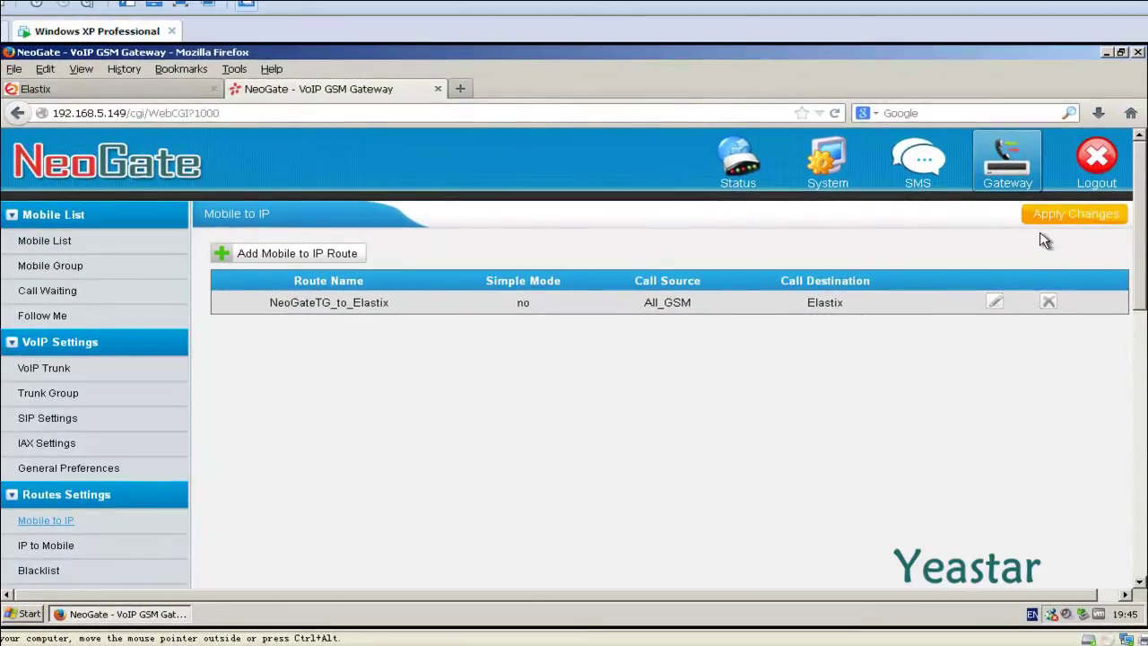
left_click(1060, 213)
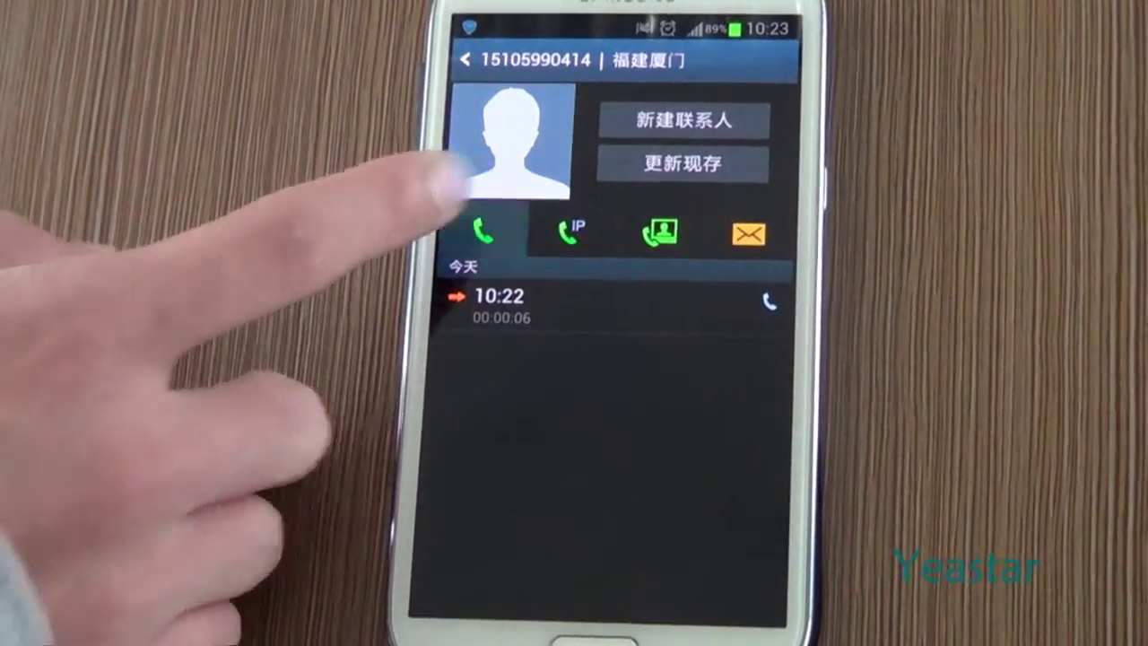
Step: Call the gateway from the mobile's call log on speakerphone, then dial extension 8886#
left_click(481, 226)
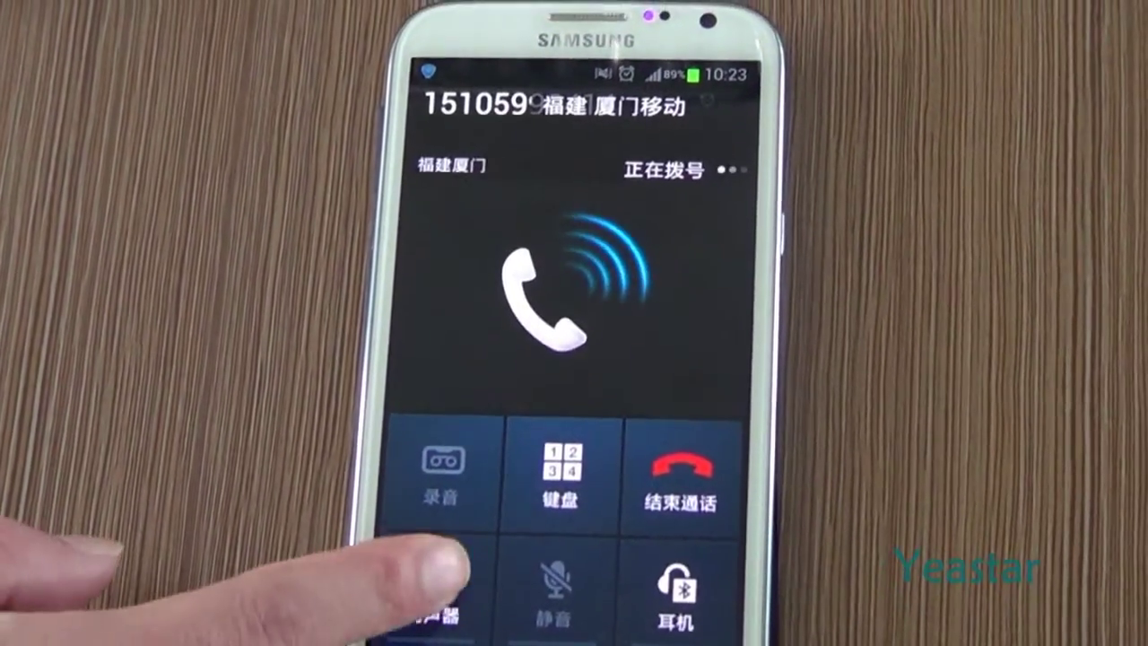
left_click(439, 583)
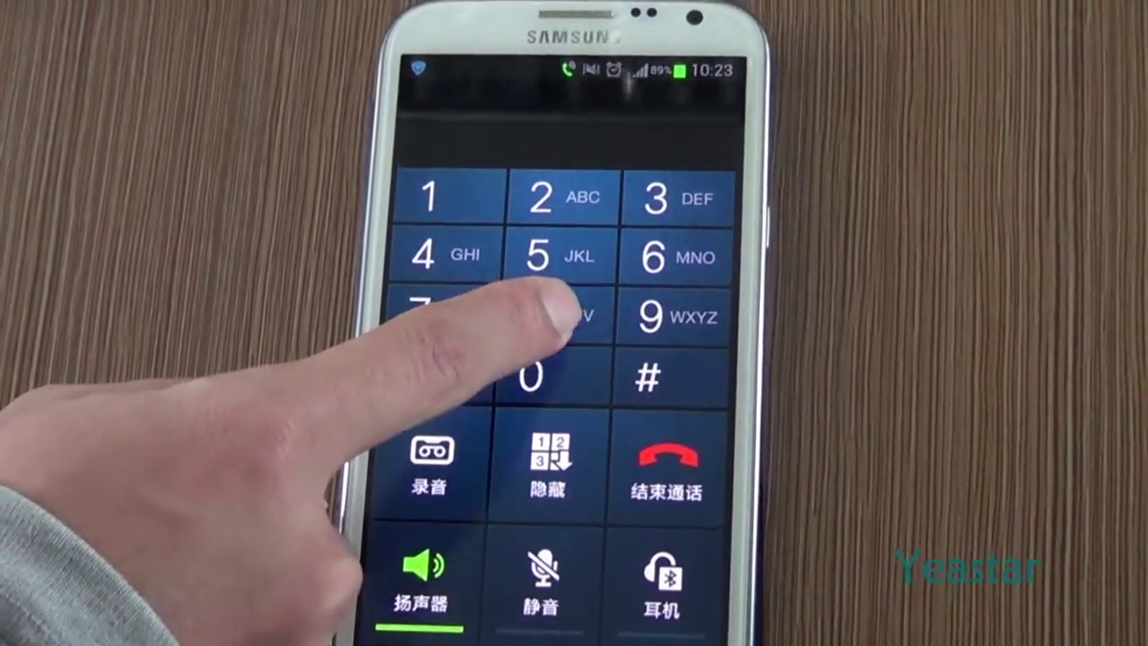
left_click(543, 305)
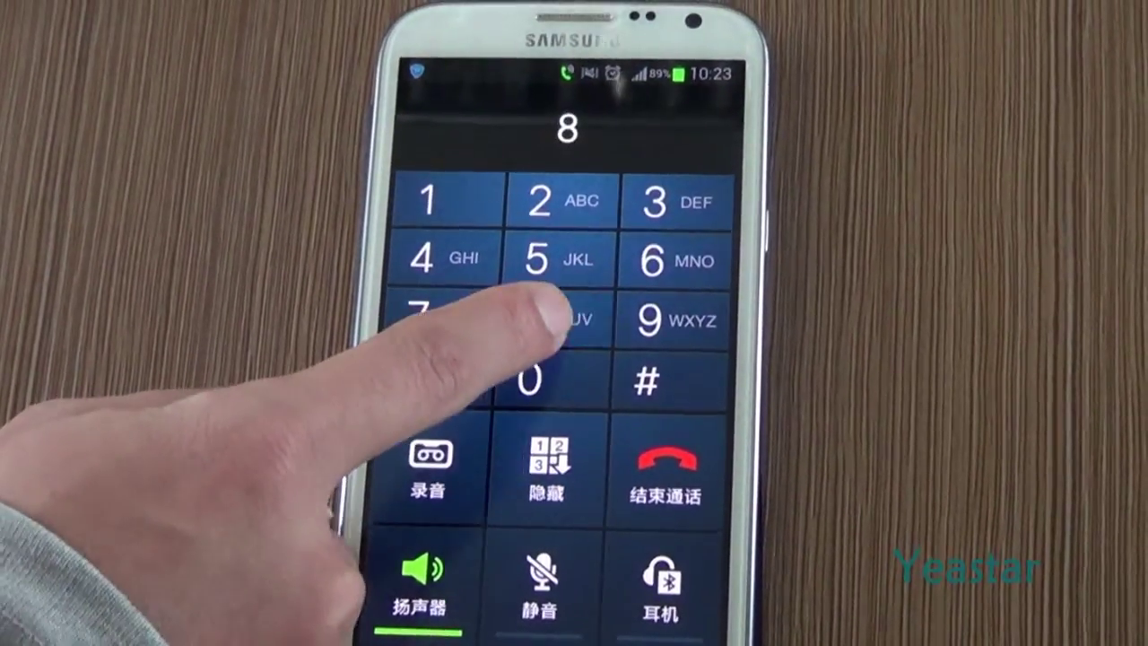
left_click(543, 305)
left_click(543, 305)
left_click(677, 255)
left_click(659, 375)
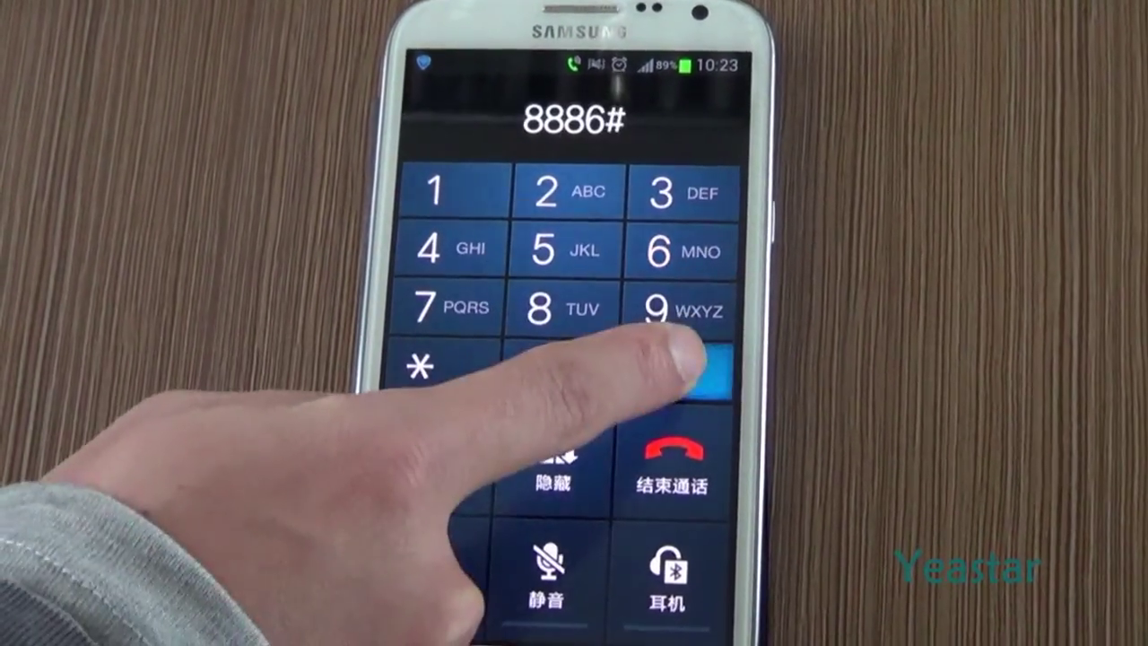